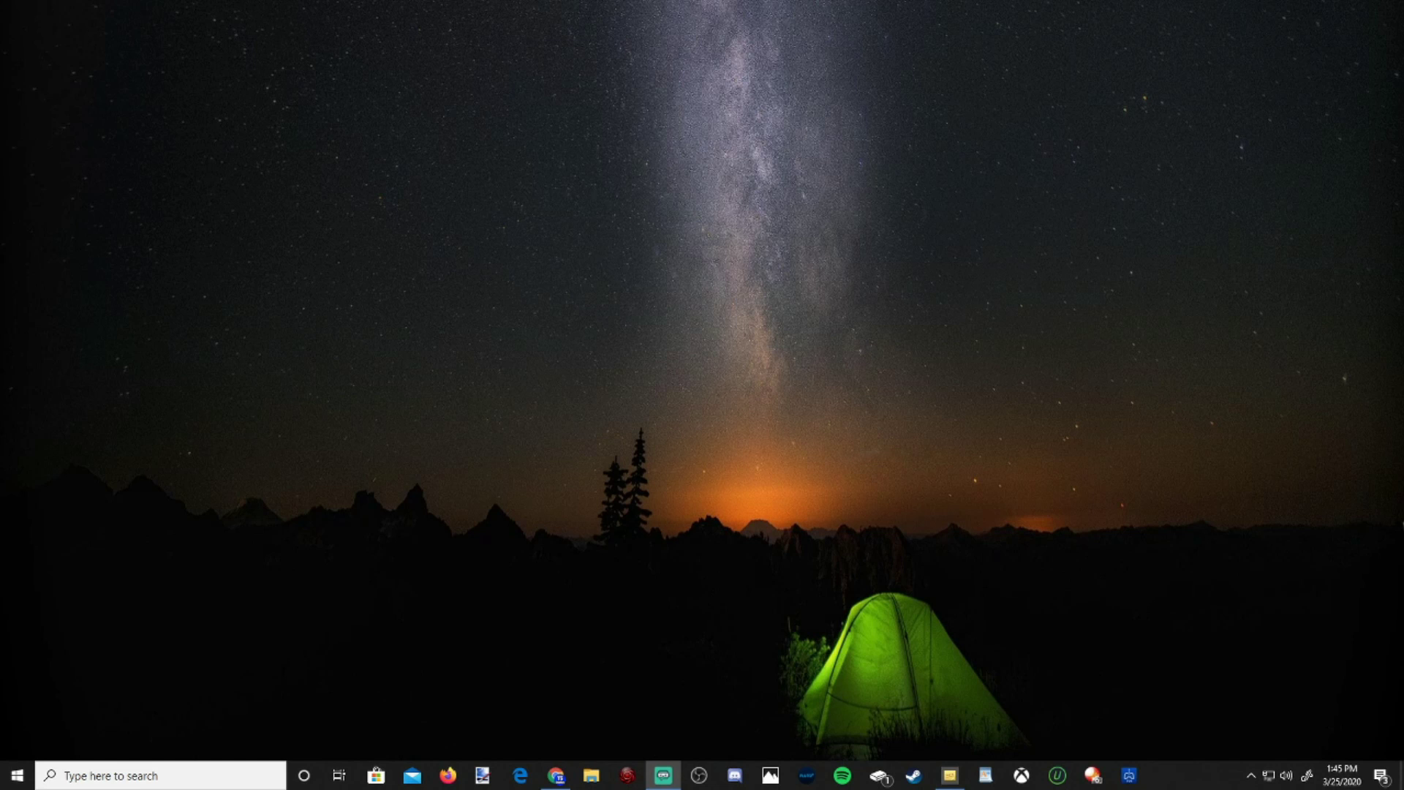
Open File Explorer and display USB Drive (H:), which holds a single PS4 folder
key("super+e")
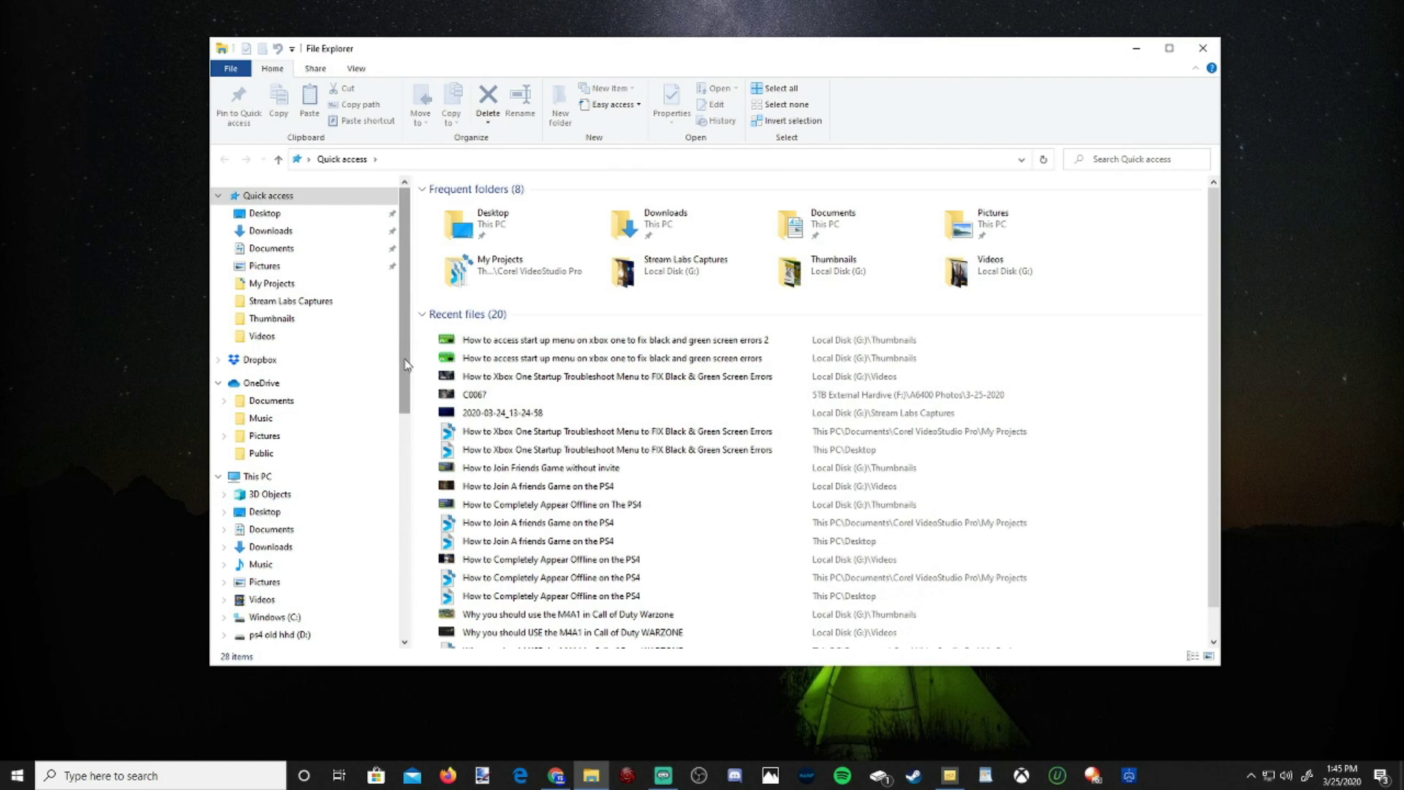
left_click_drag(407, 364, 399, 466)
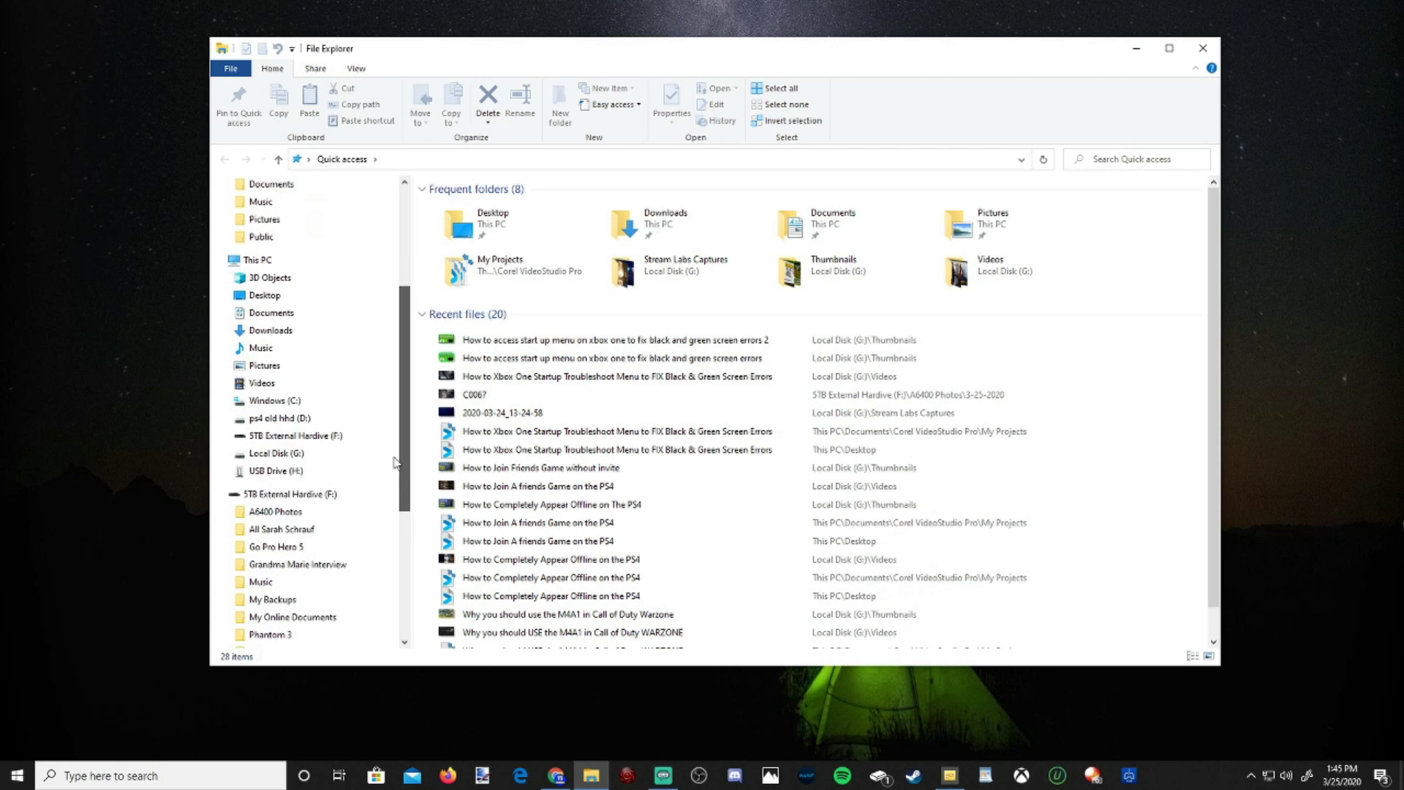
left_click(274, 474)
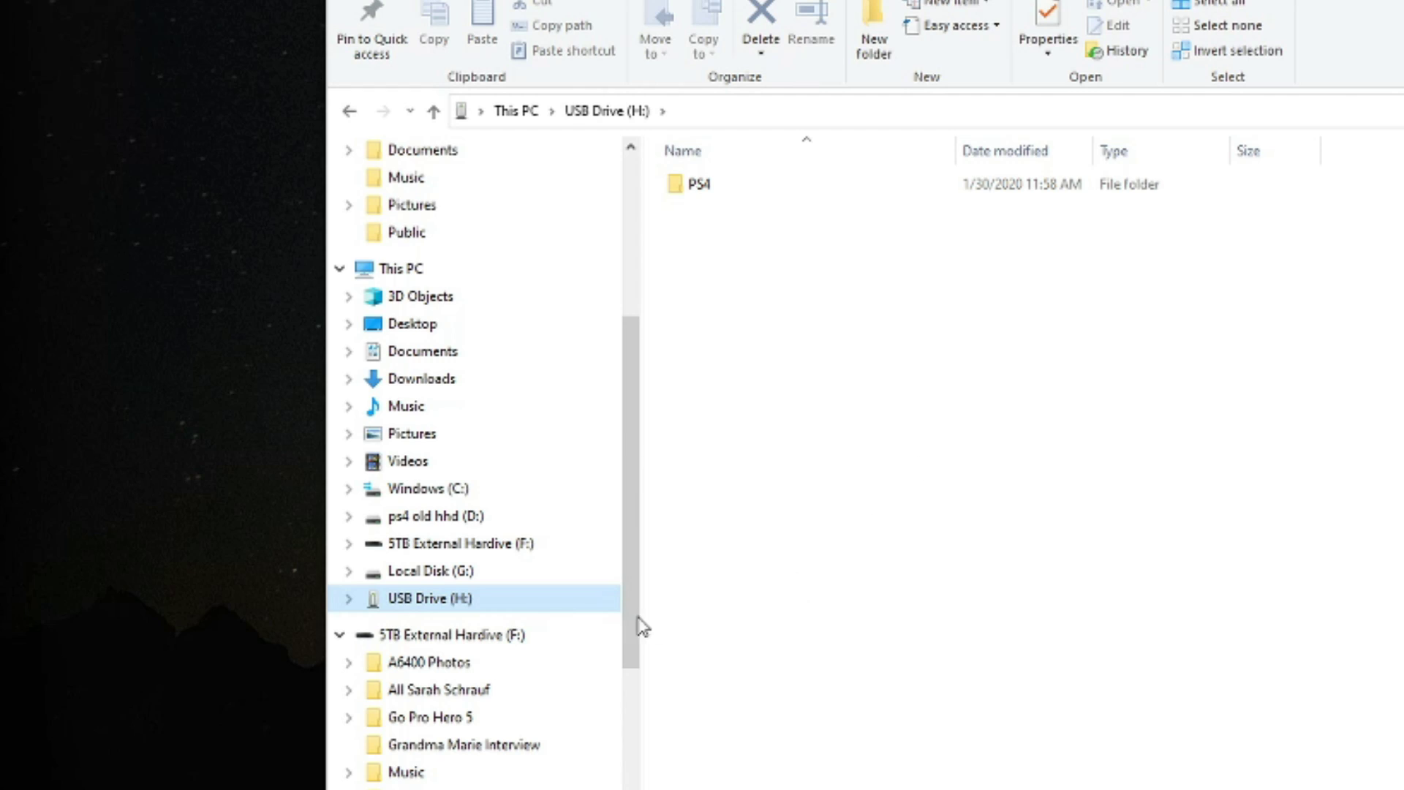
Format USB Drive (H:) with the NTFS file system, confirming that all its data will be erased
right_click(424, 600)
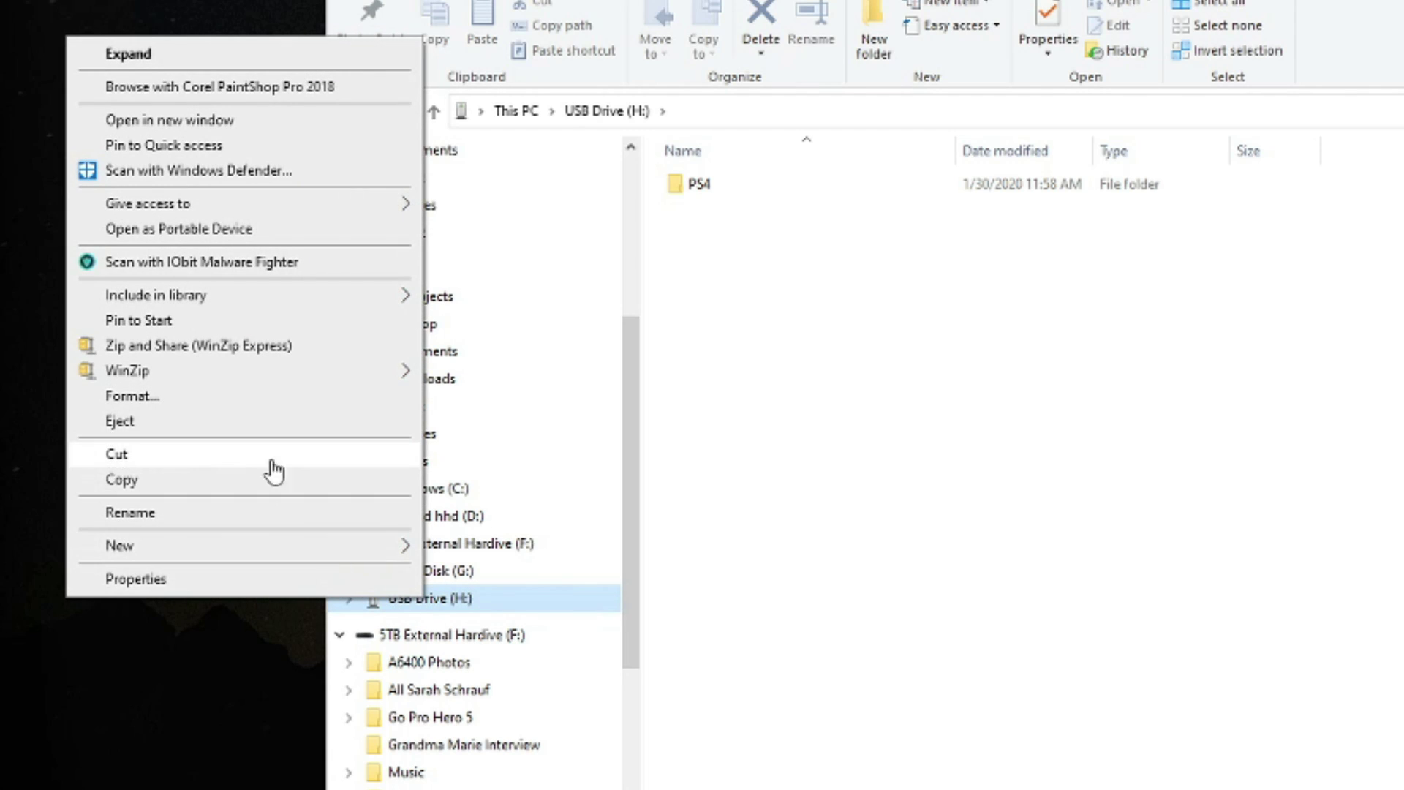
left_click(254, 399)
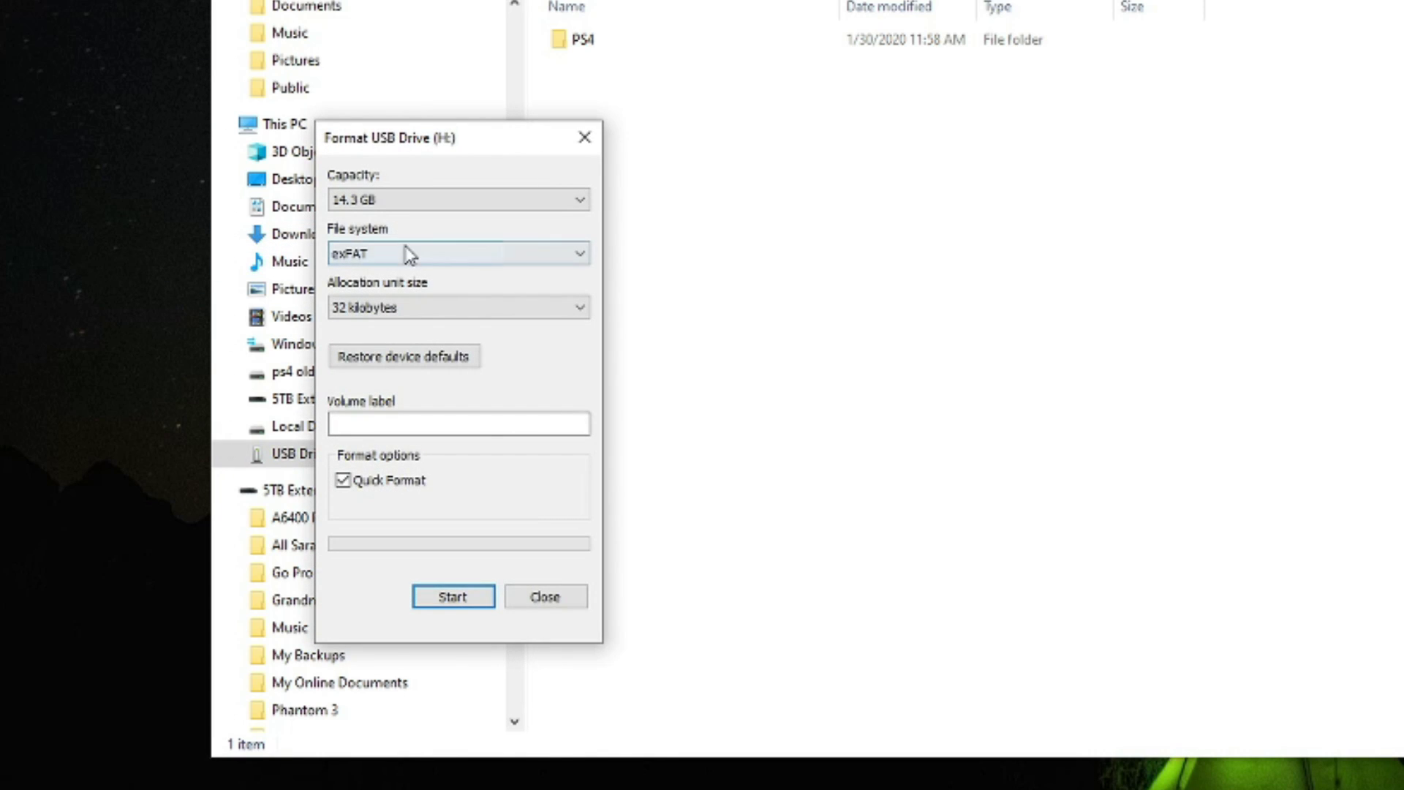
left_click(406, 254)
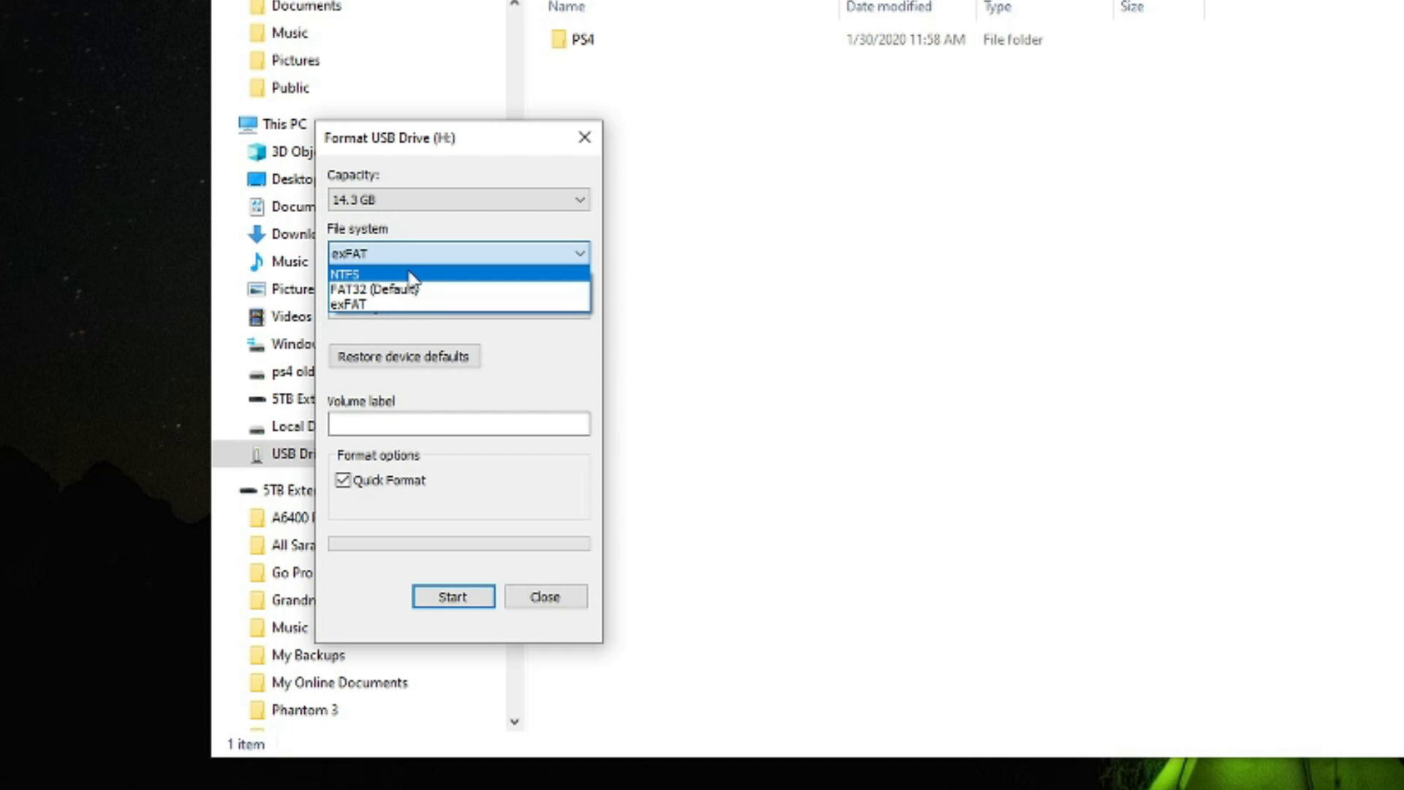
left_click(411, 275)
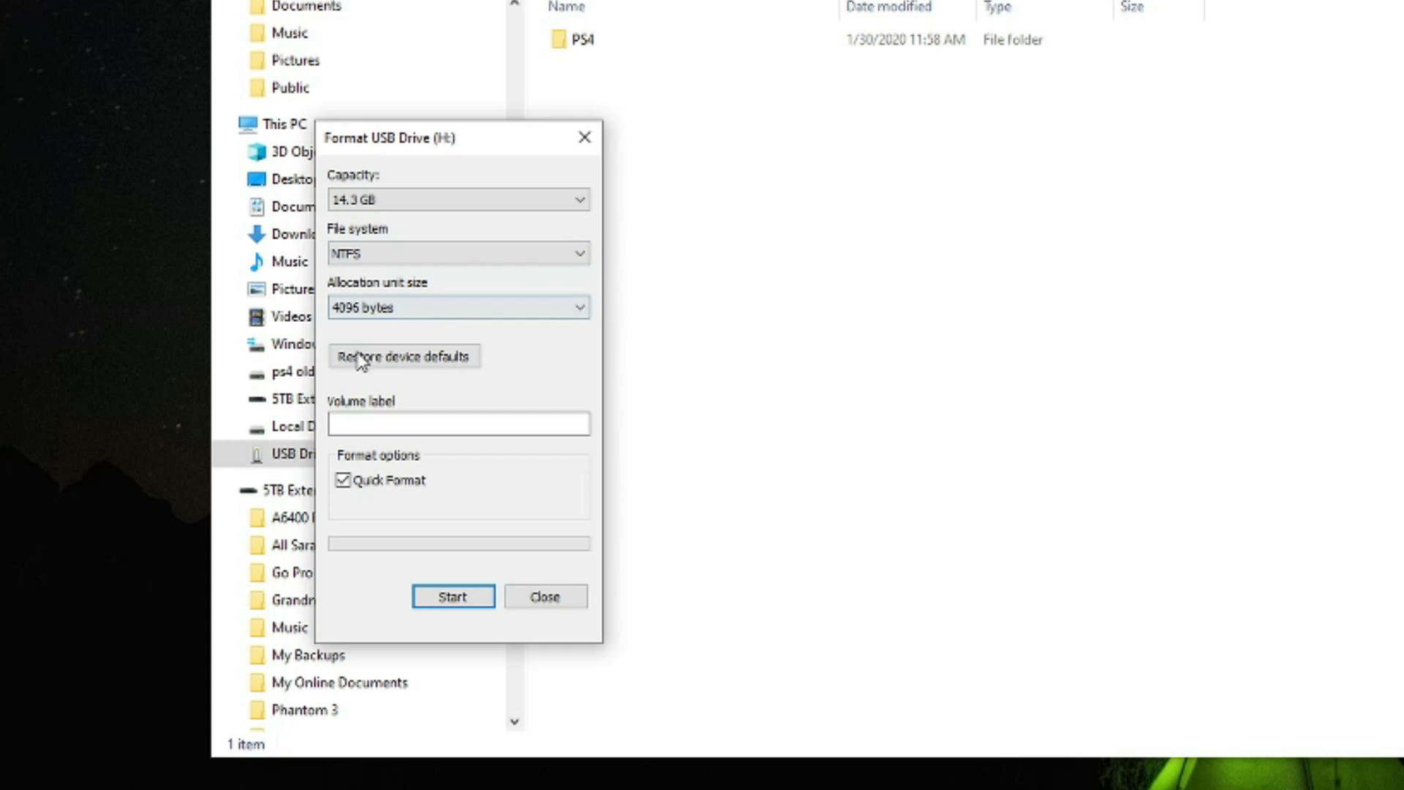
left_click(455, 597)
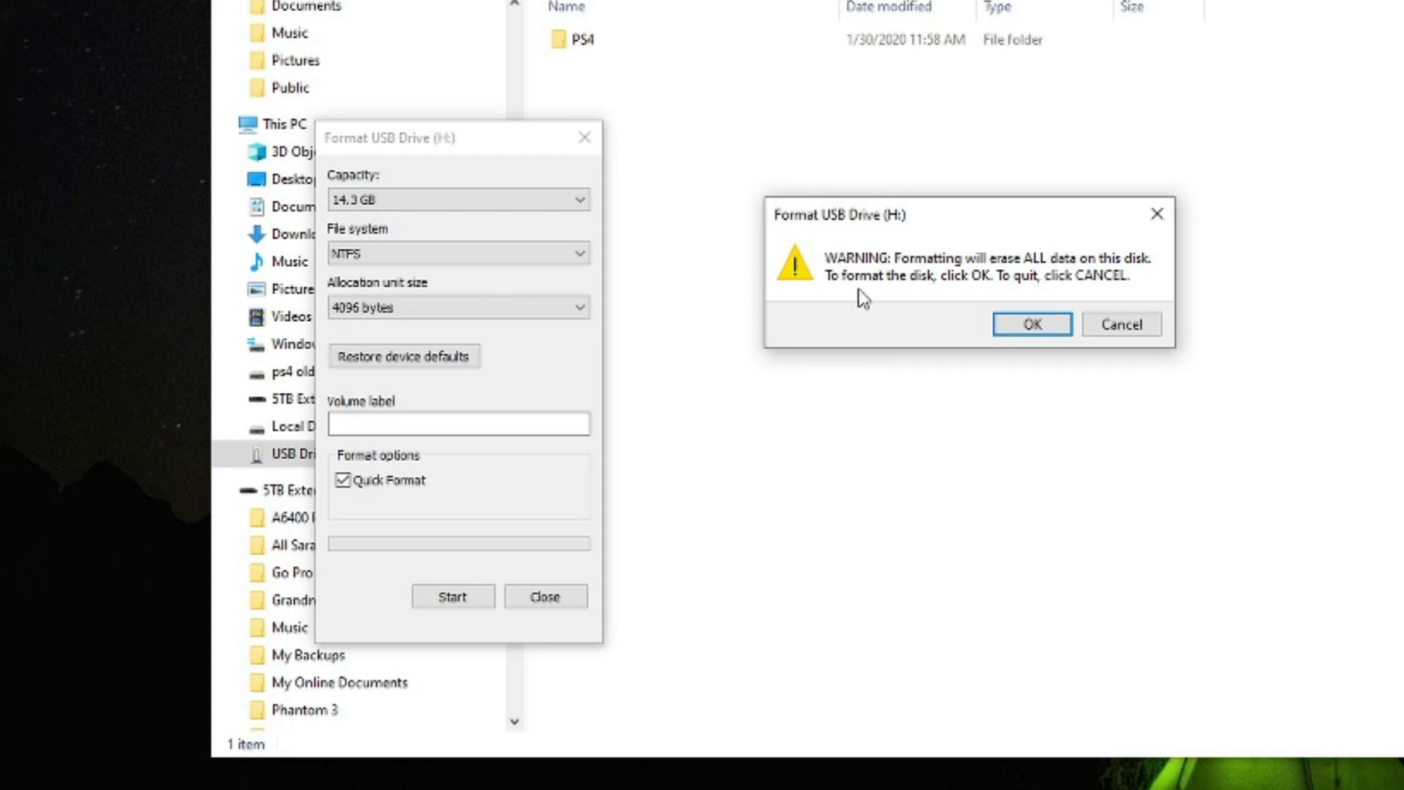
left_click(1034, 323)
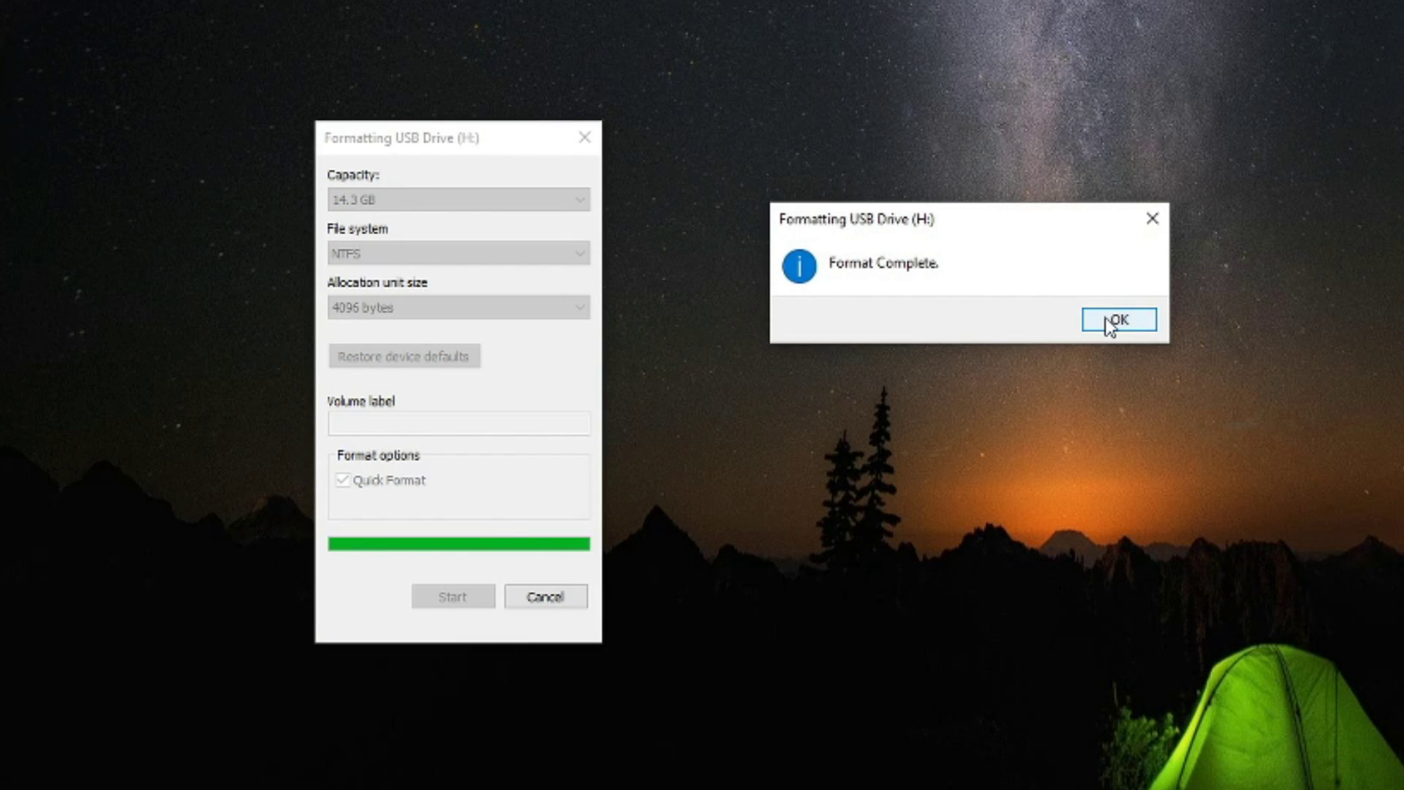
left_click(1109, 323)
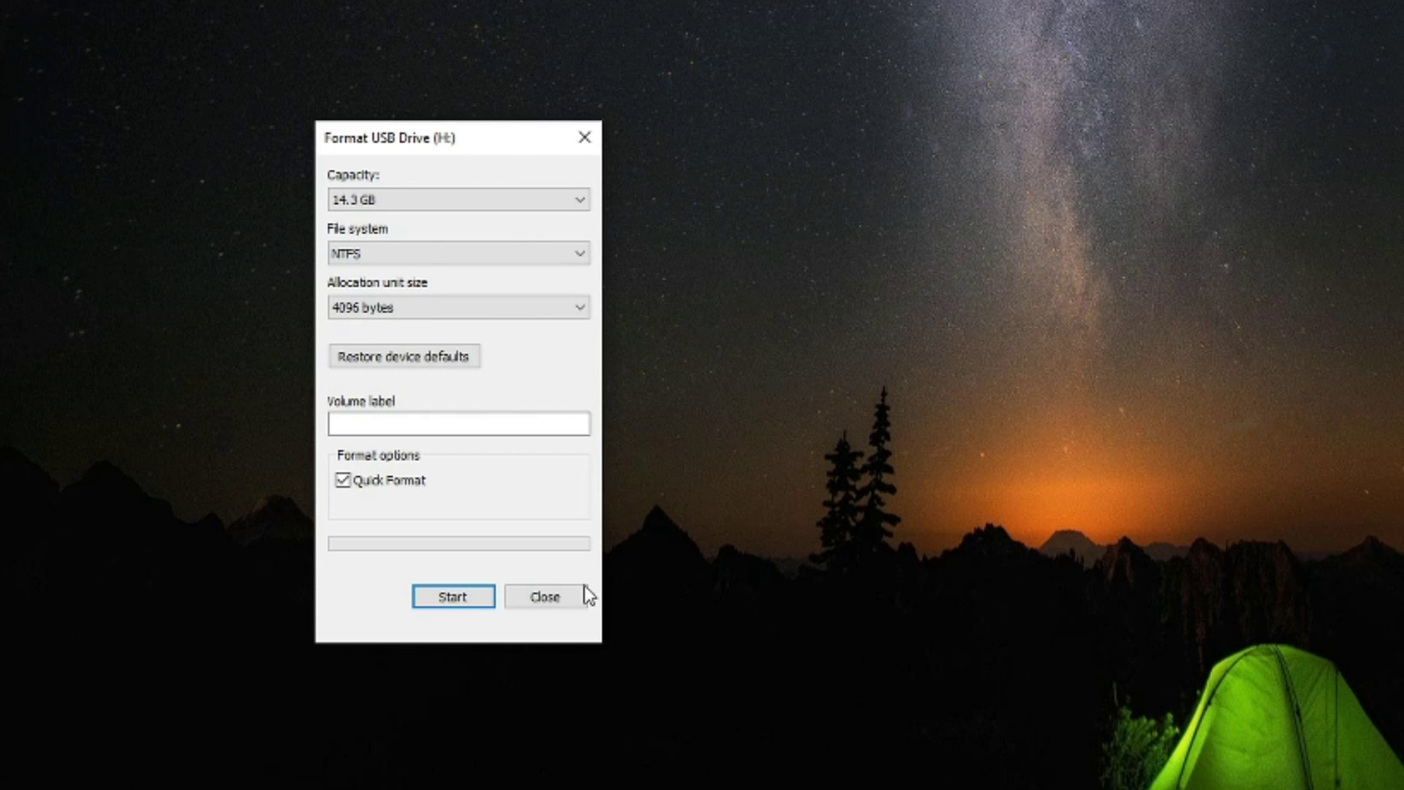
Close the format window and load xbox.com/xboxone/offlineupdate in Chrome
left_click(547, 604)
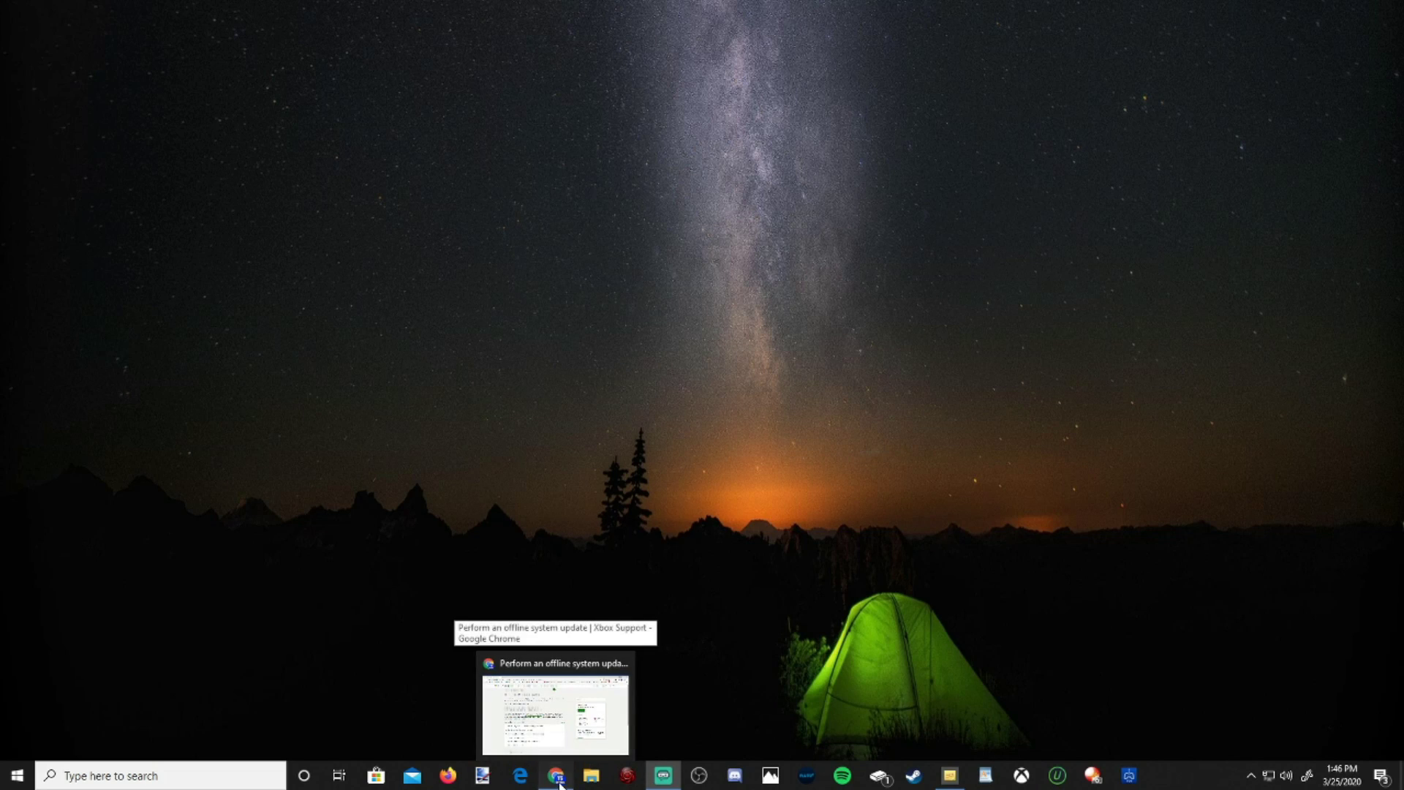
left_click(559, 784)
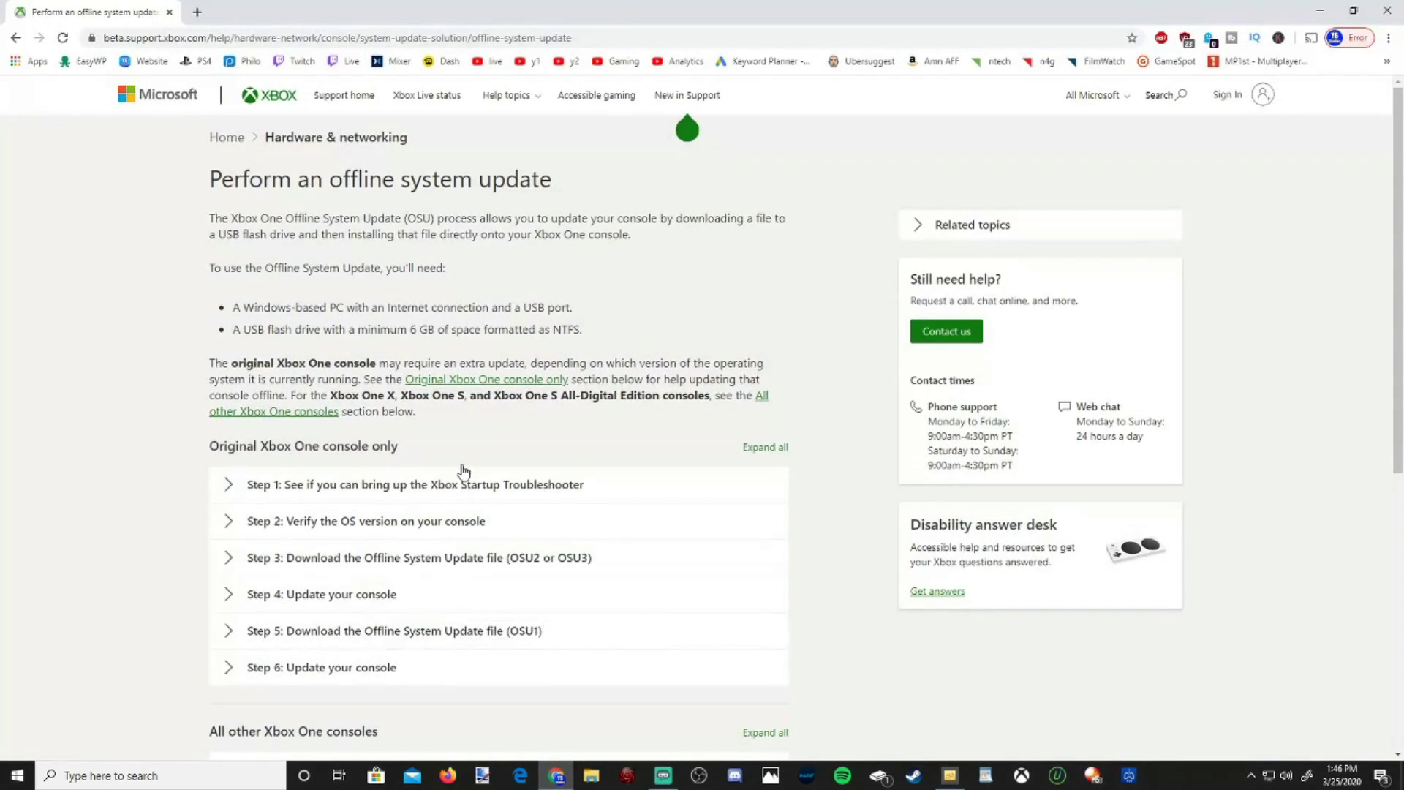
left_click(199, 44)
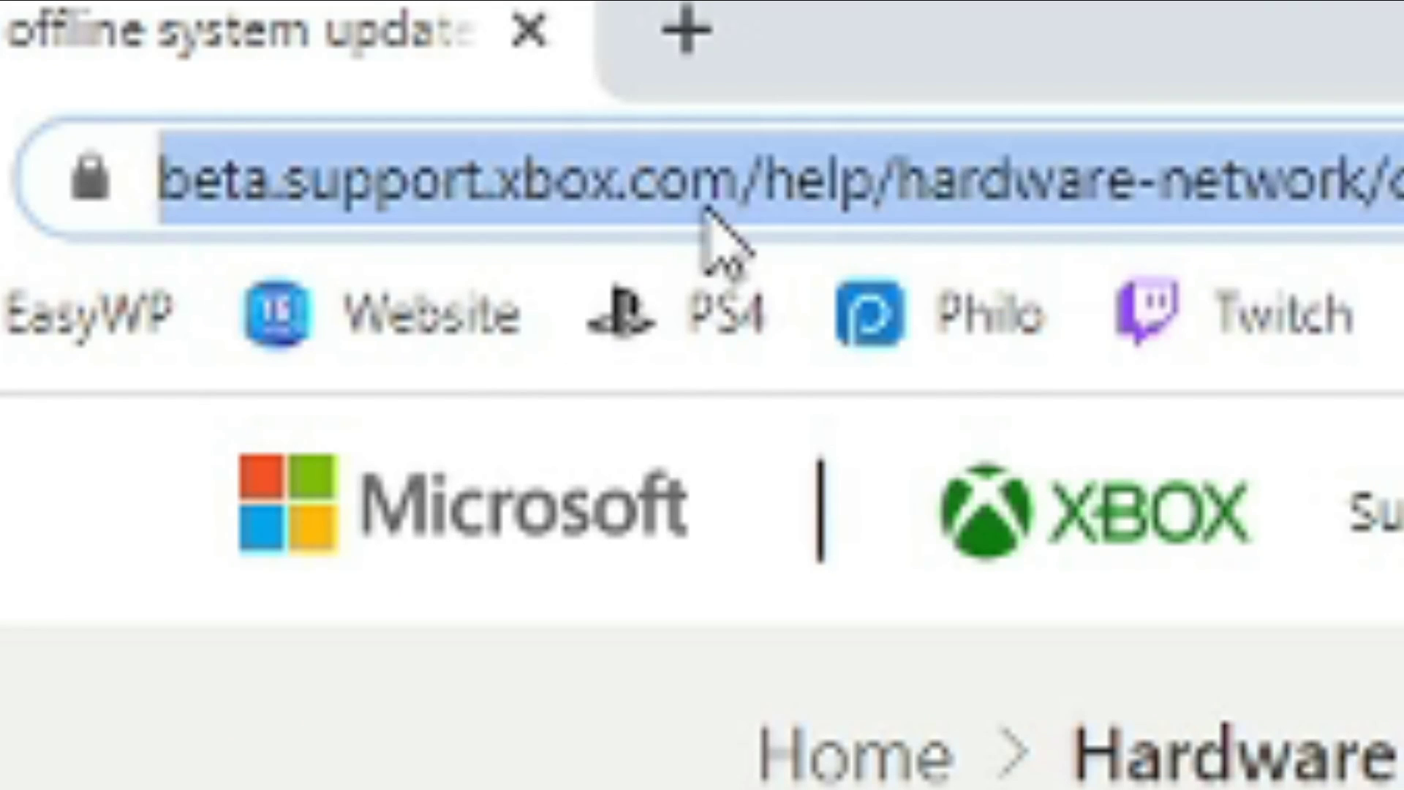
type("xbox.")
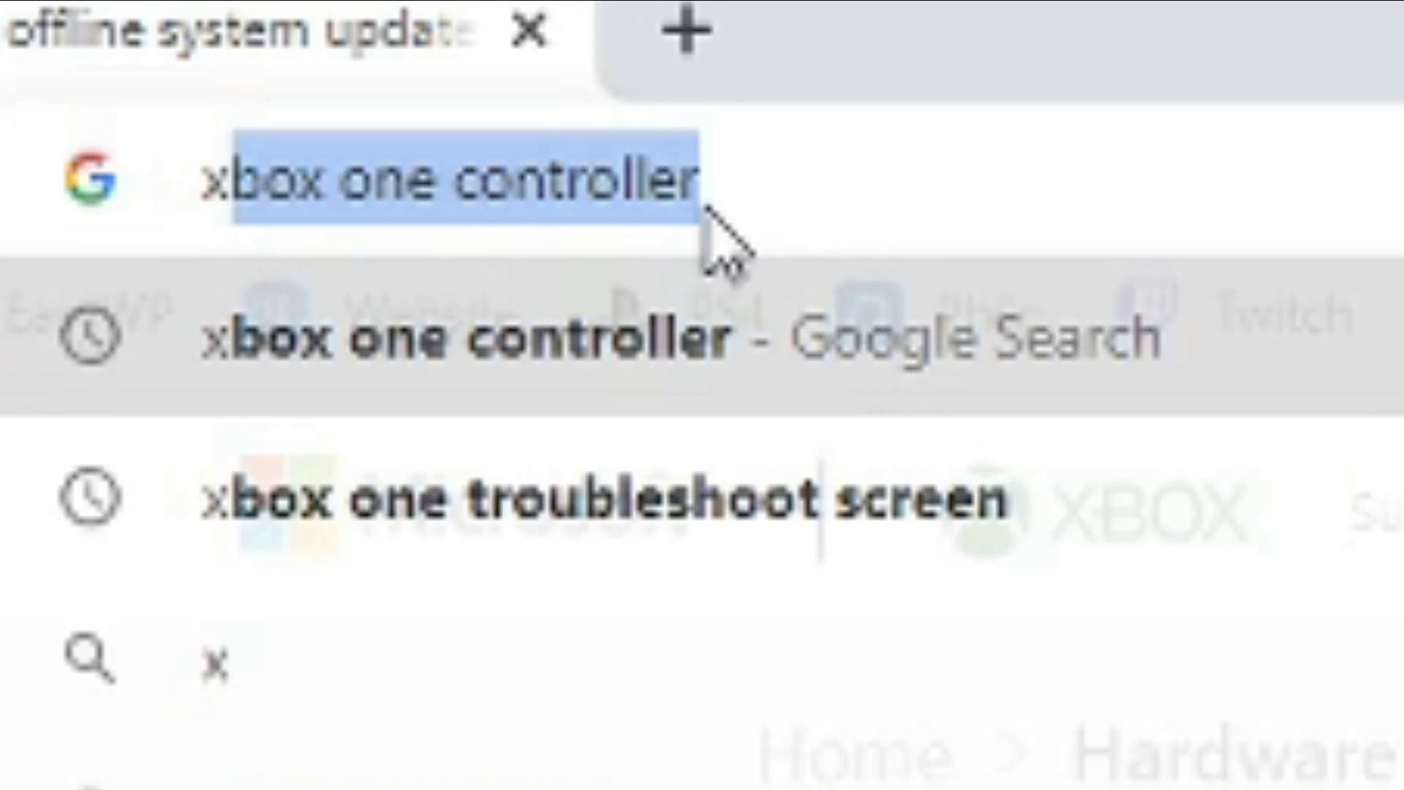
type("co")
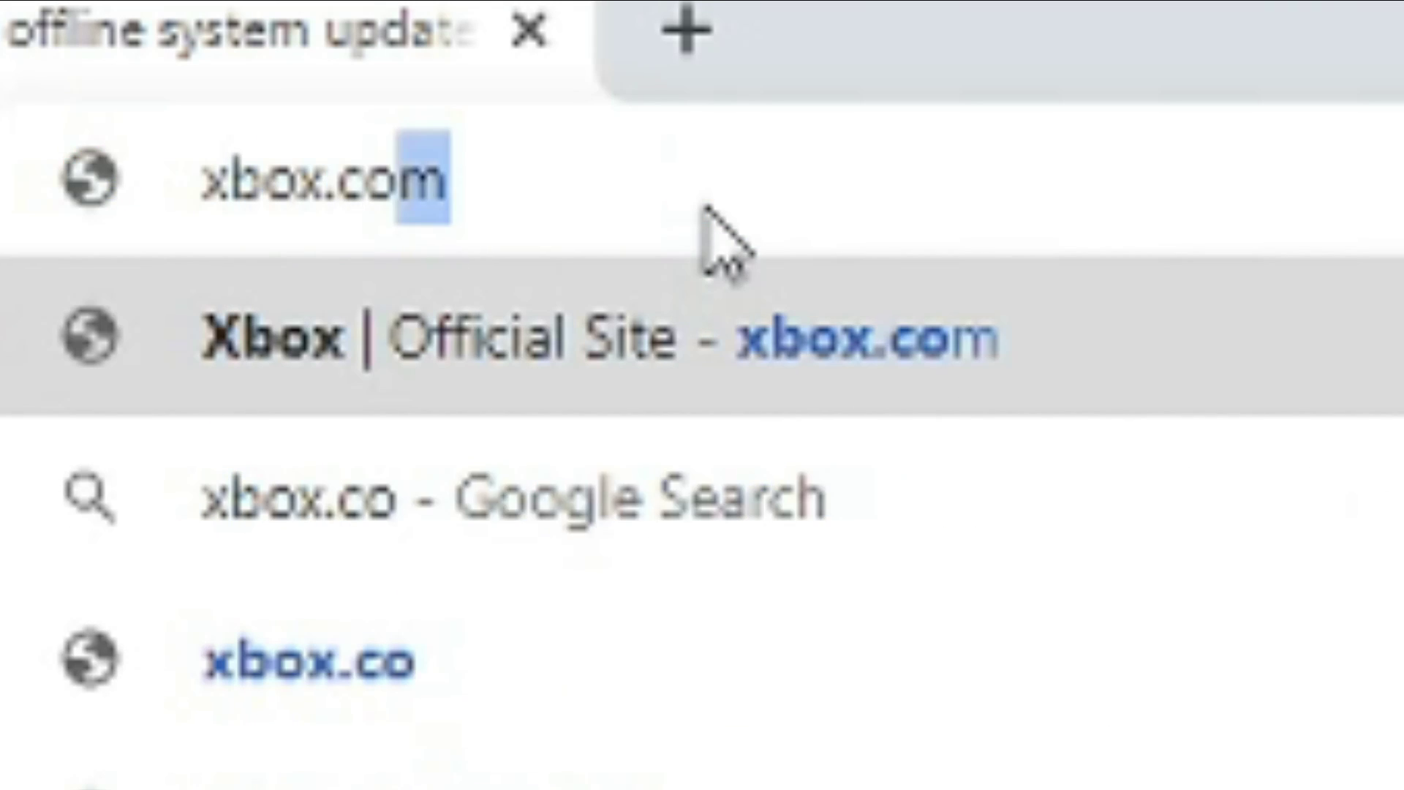
type("m/xboxone/")
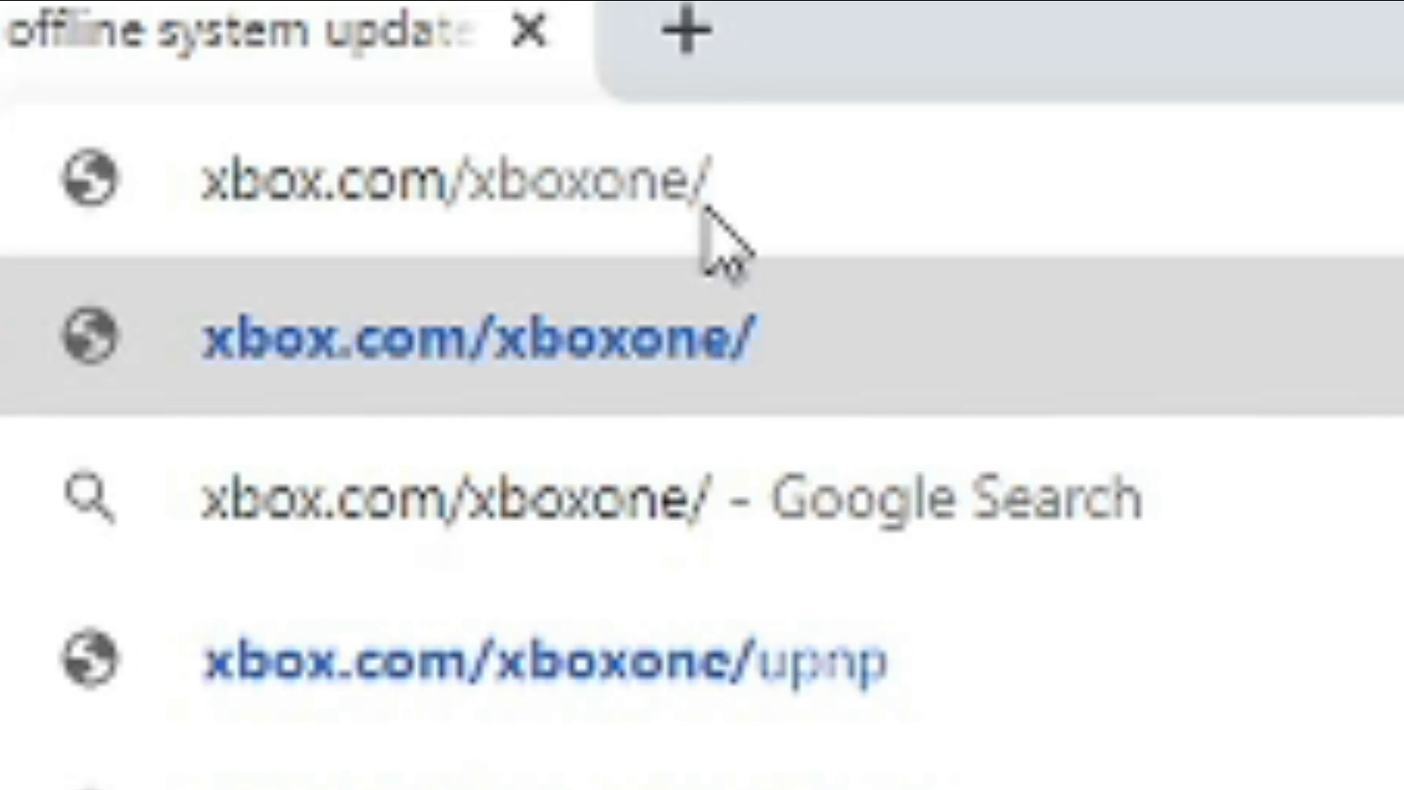
type("offli")
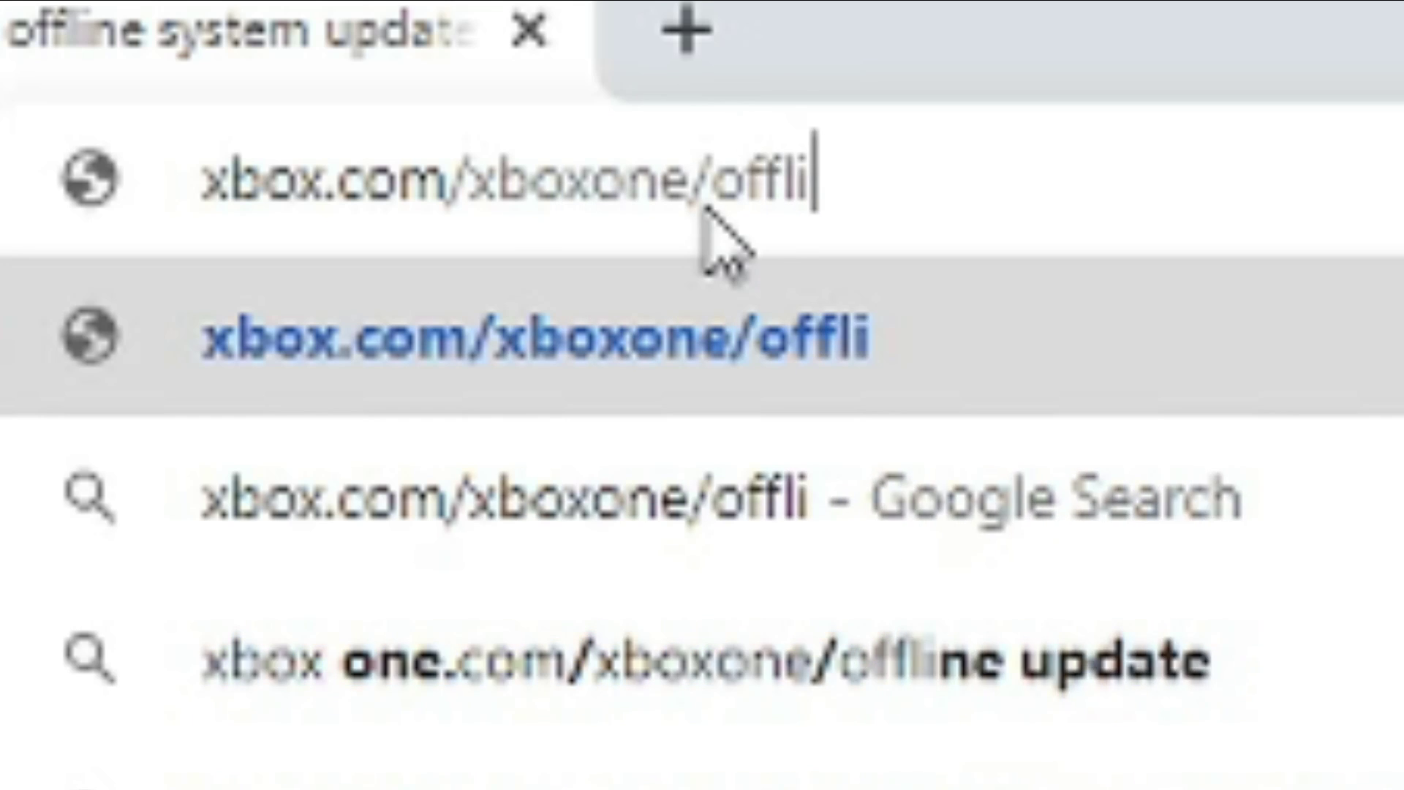
type("neupdate")
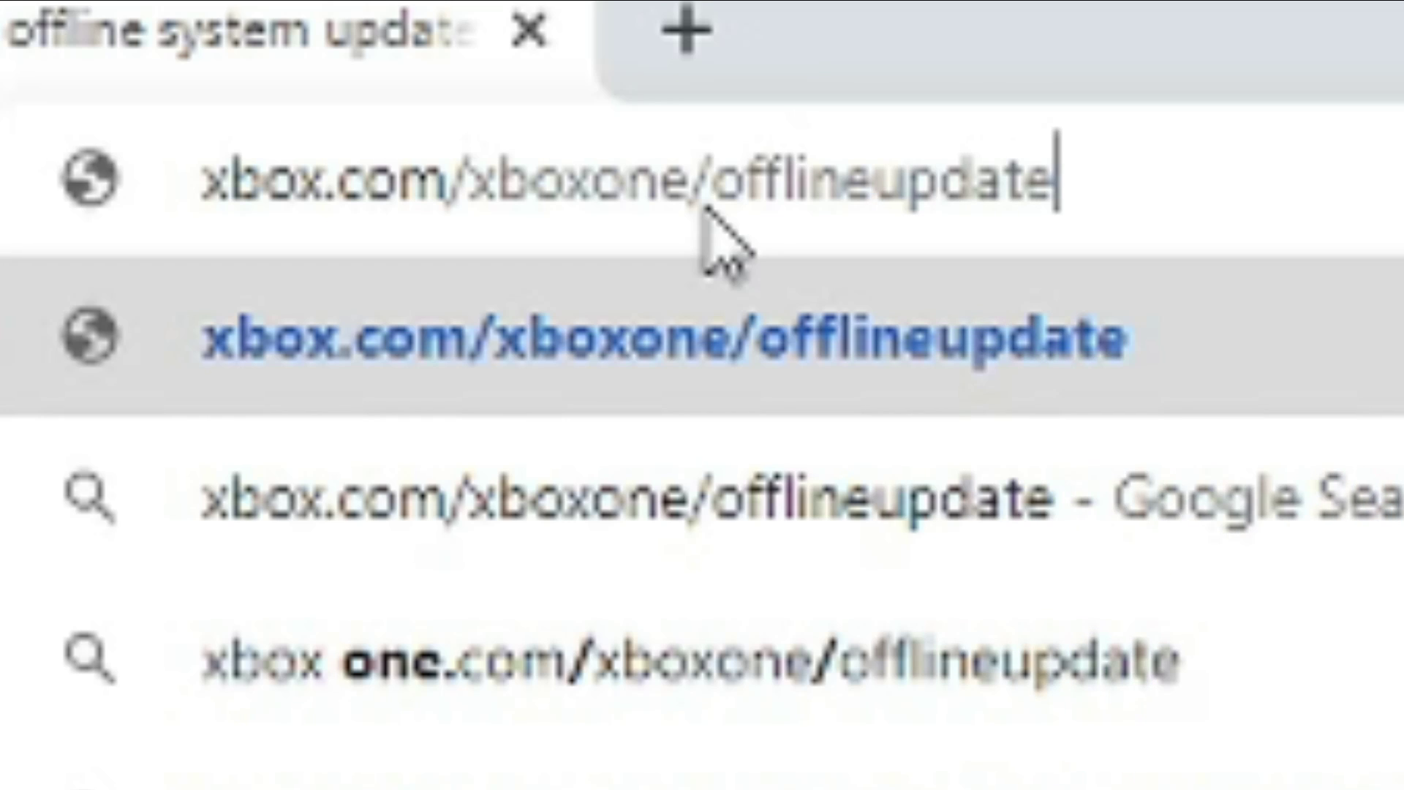
key("Return")
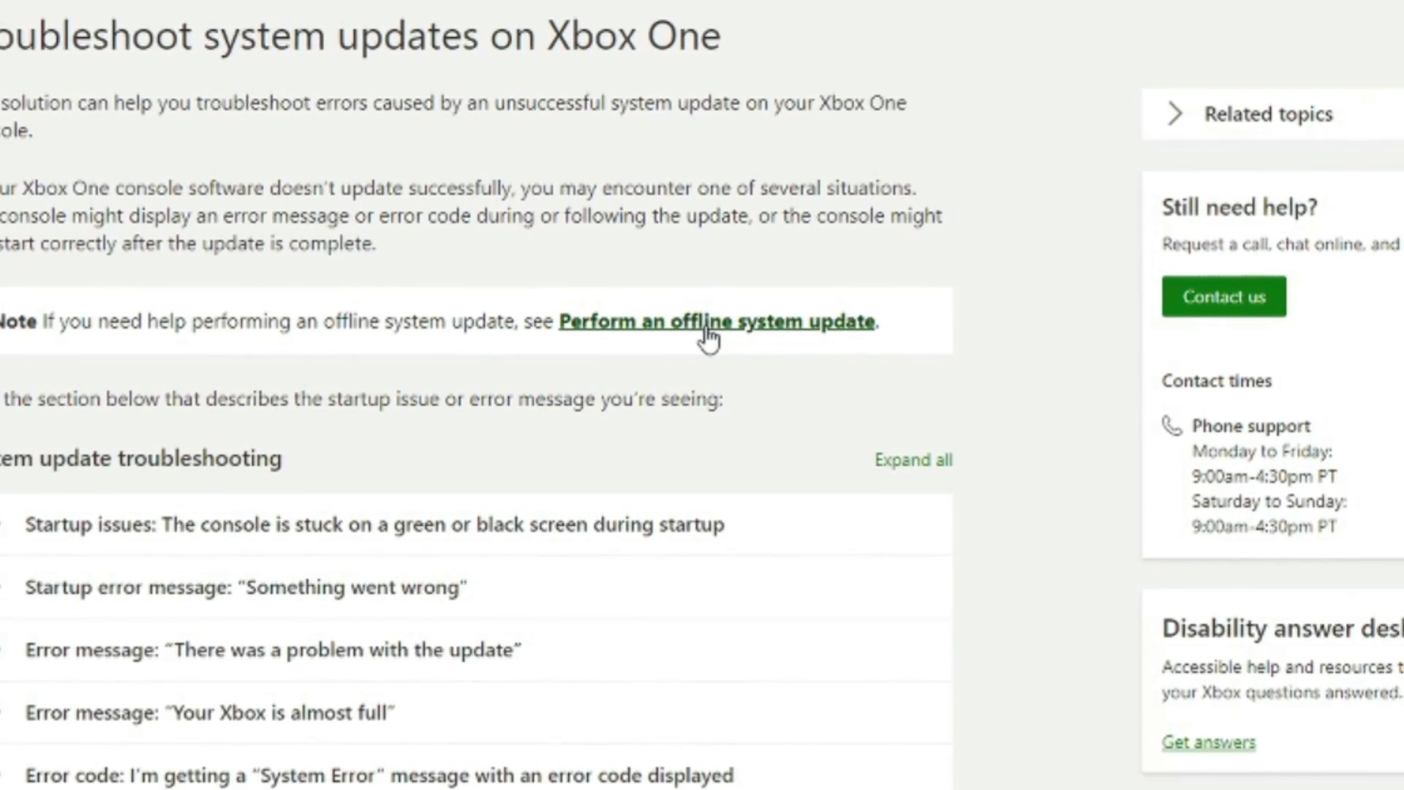
left_click(706, 329)
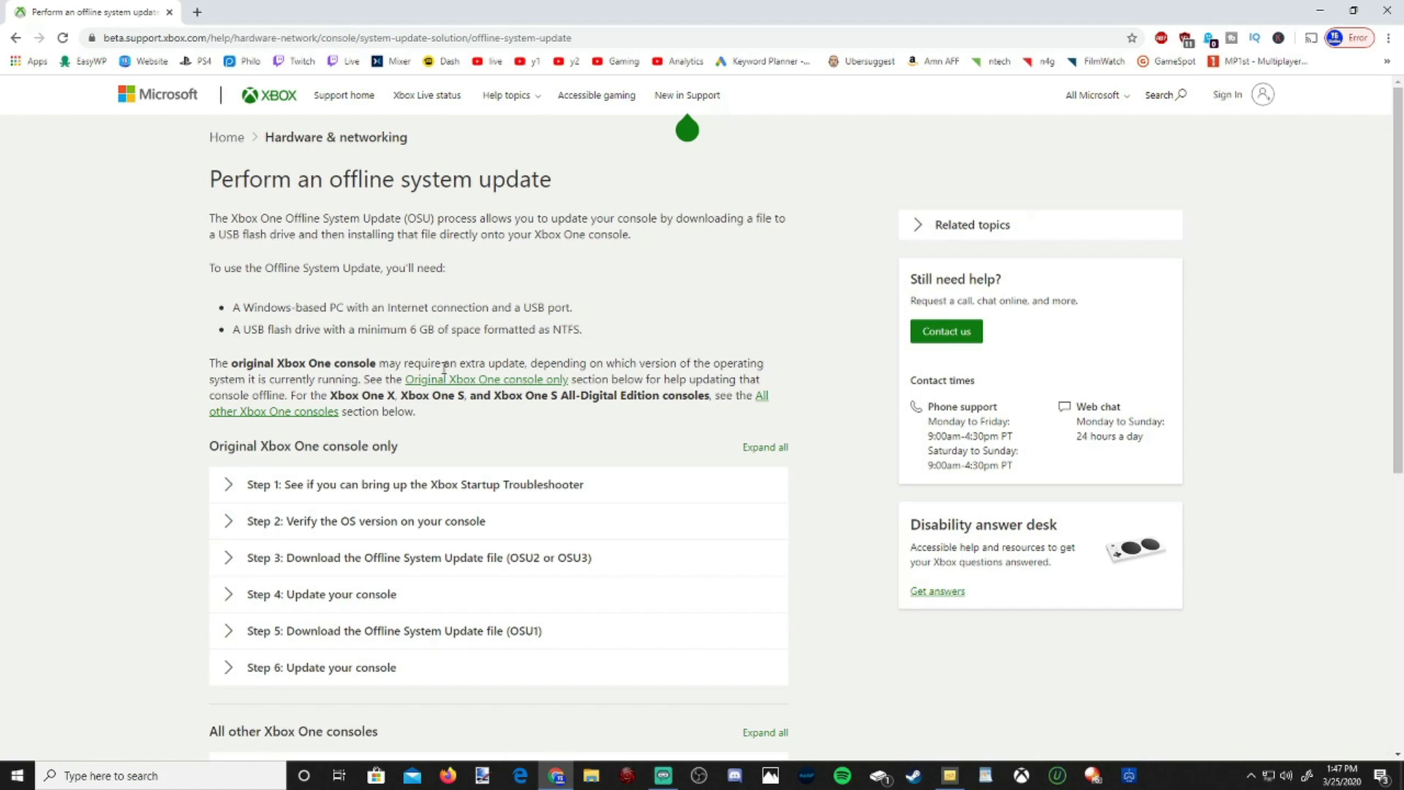
Expand Step 1 on reaching the Xbox Startup Troubleshooter, under Original Xbox One console only, and read it
scroll(161, 378, "down", 2)
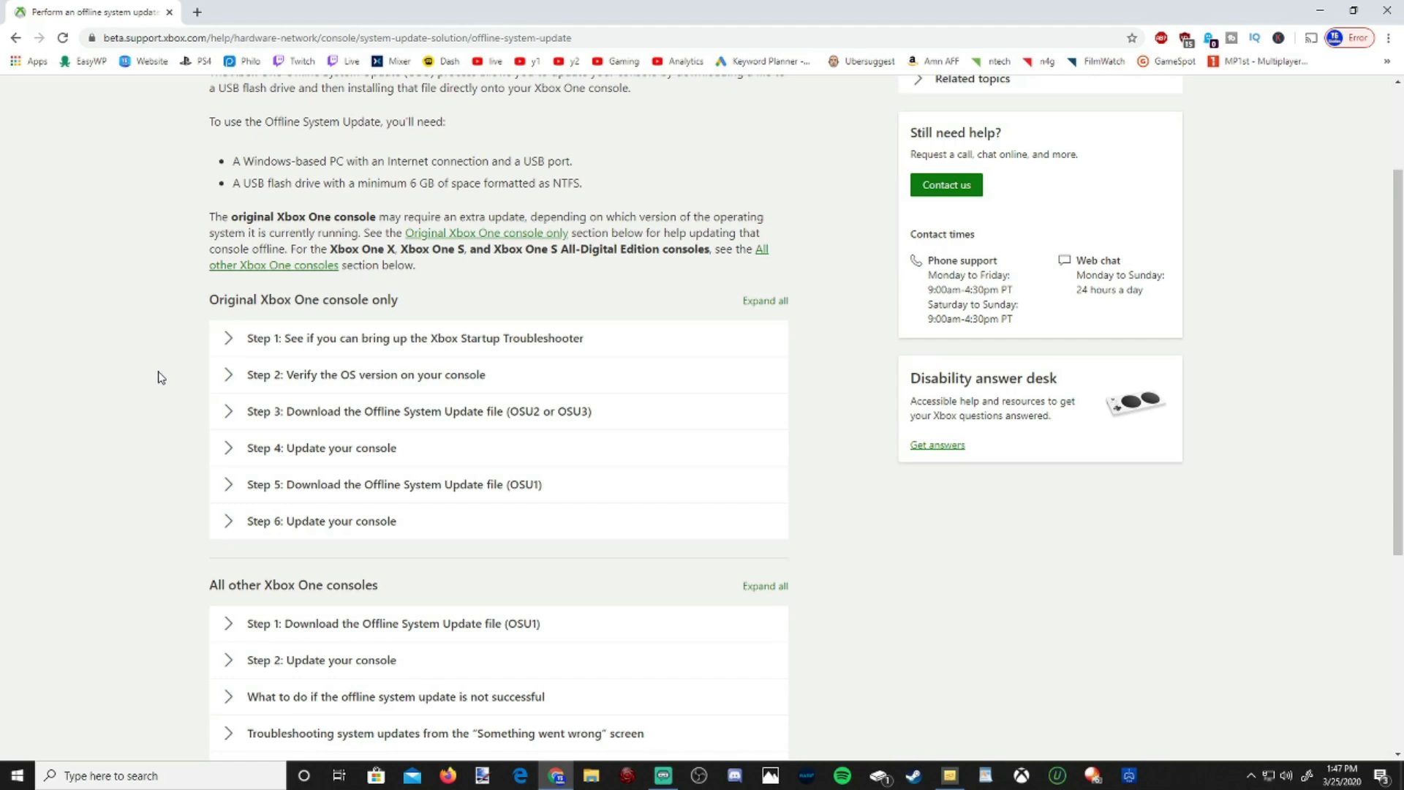
scroll(176, 374, "down", 1)
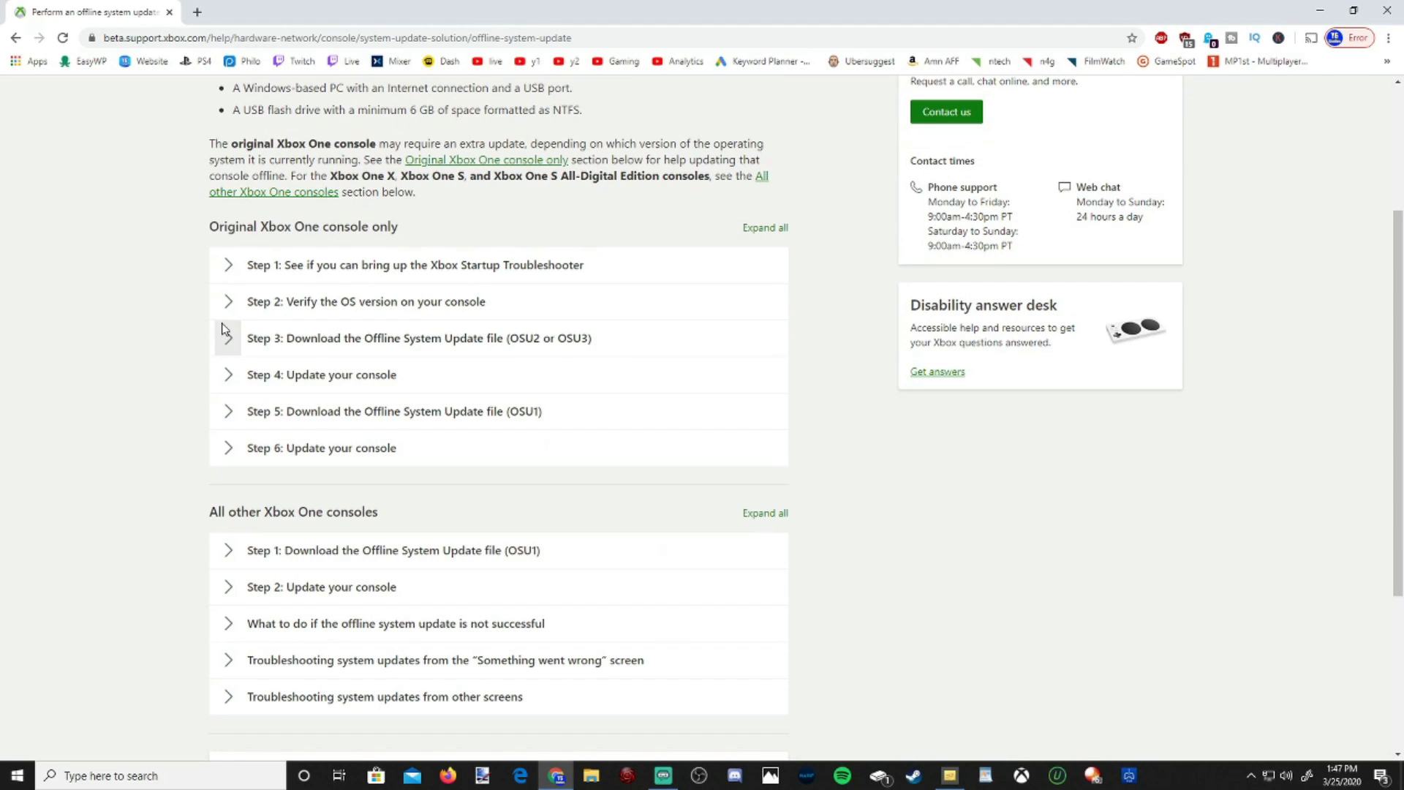
left_click(225, 267)
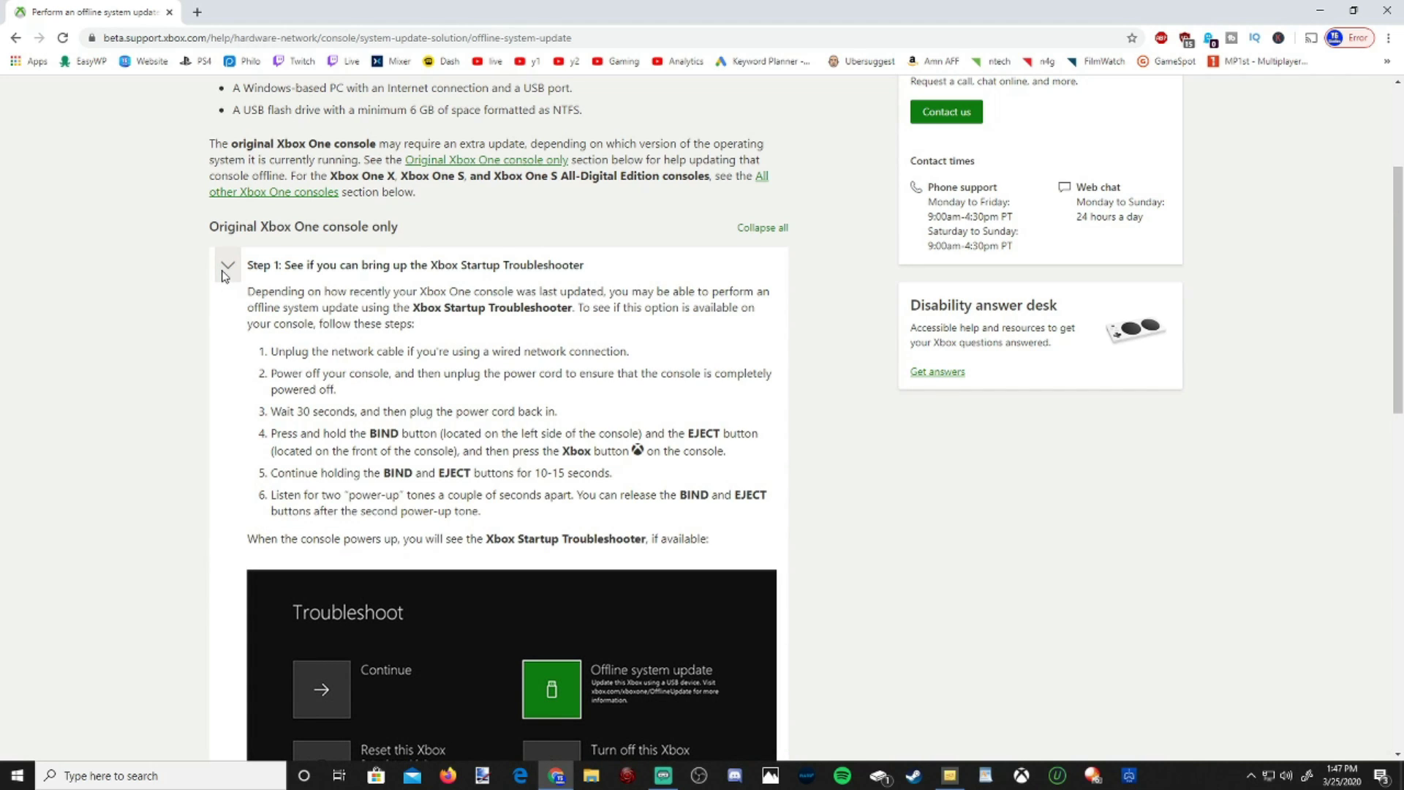
scroll(195, 321, "down", 2)
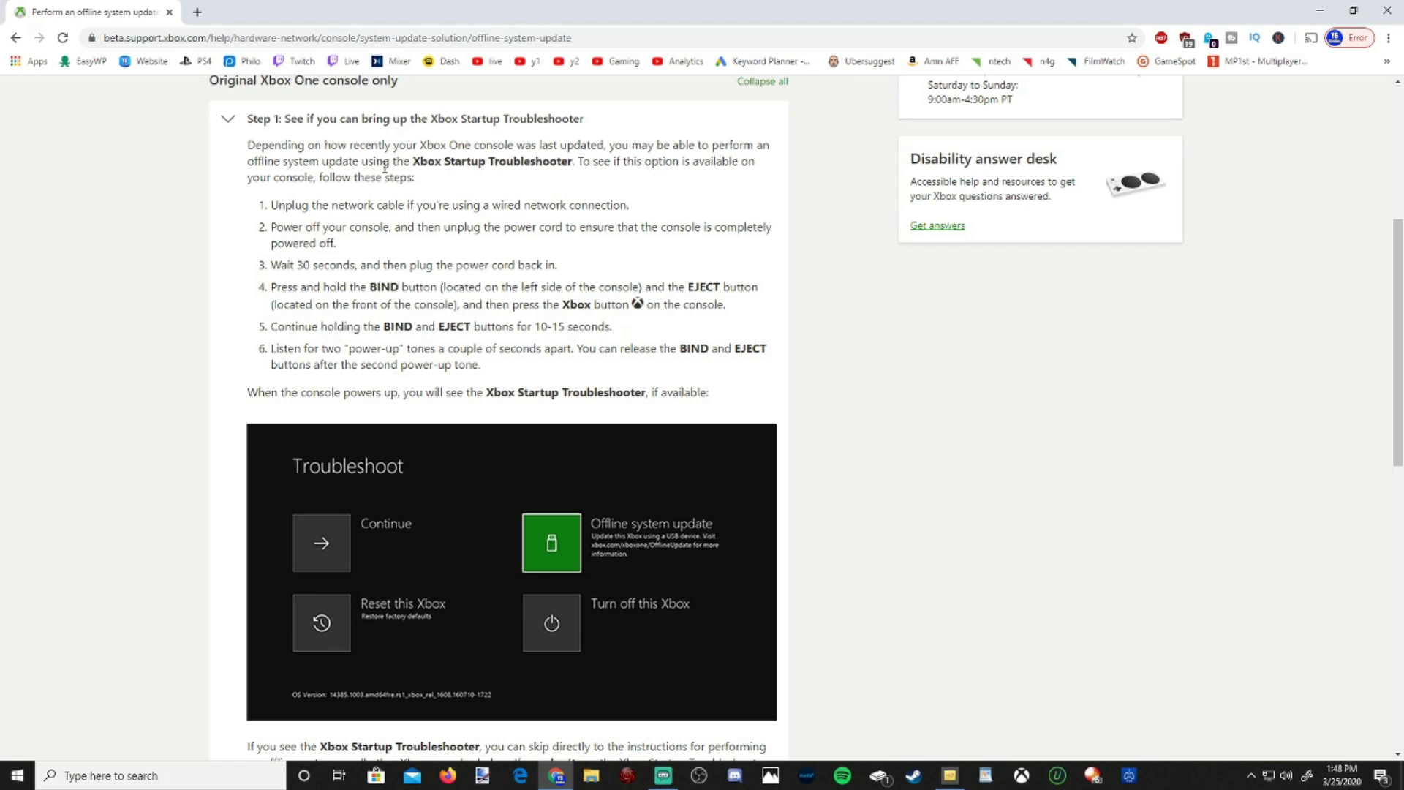
scroll(386, 167, "down", 1)
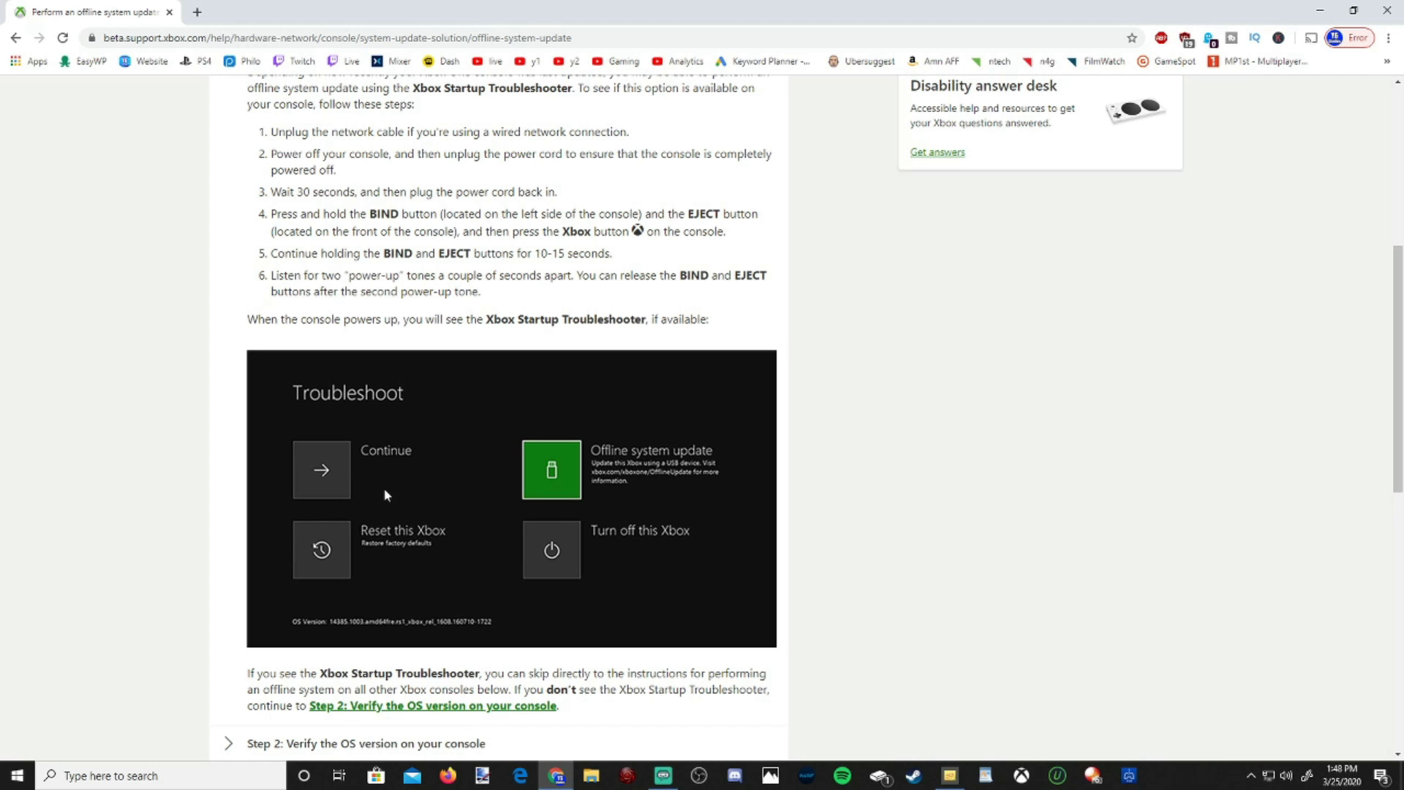
scroll(386, 492, "down", 5)
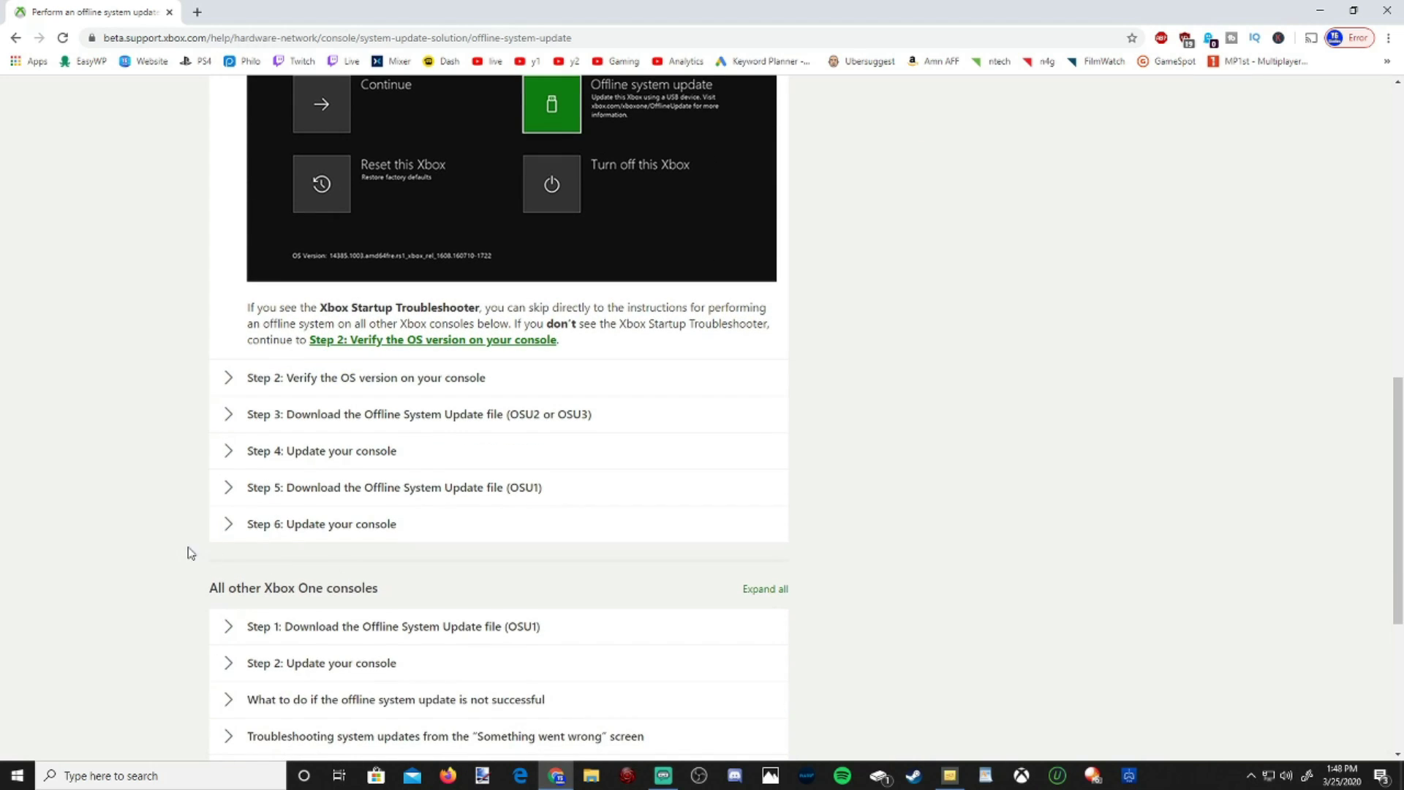
scroll(313, 501, "down", 2)
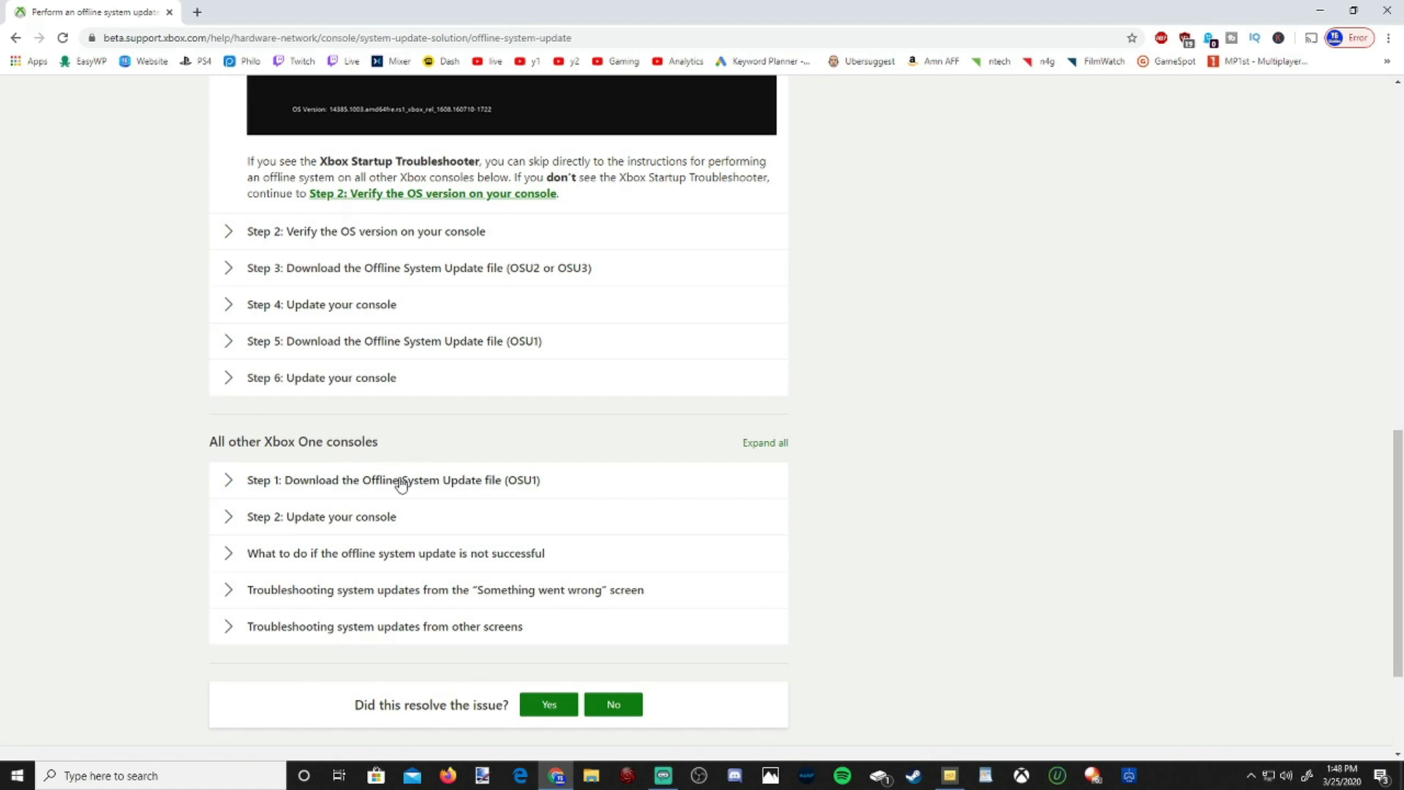
scroll(553, 481, "up", 5)
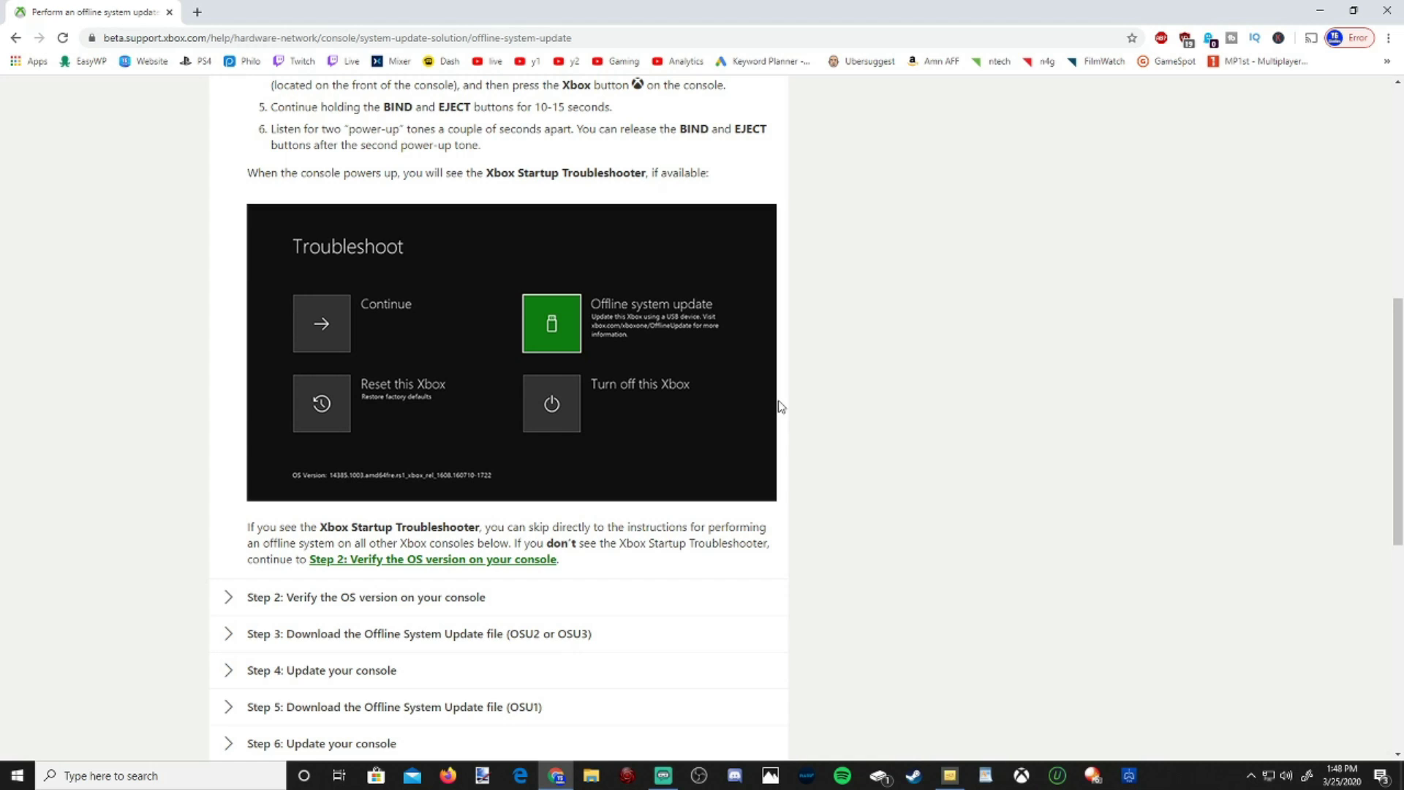
scroll(779, 404, "up", 3)
scroll(775, 413, "down", 3)
scroll(607, 629, "down", 1)
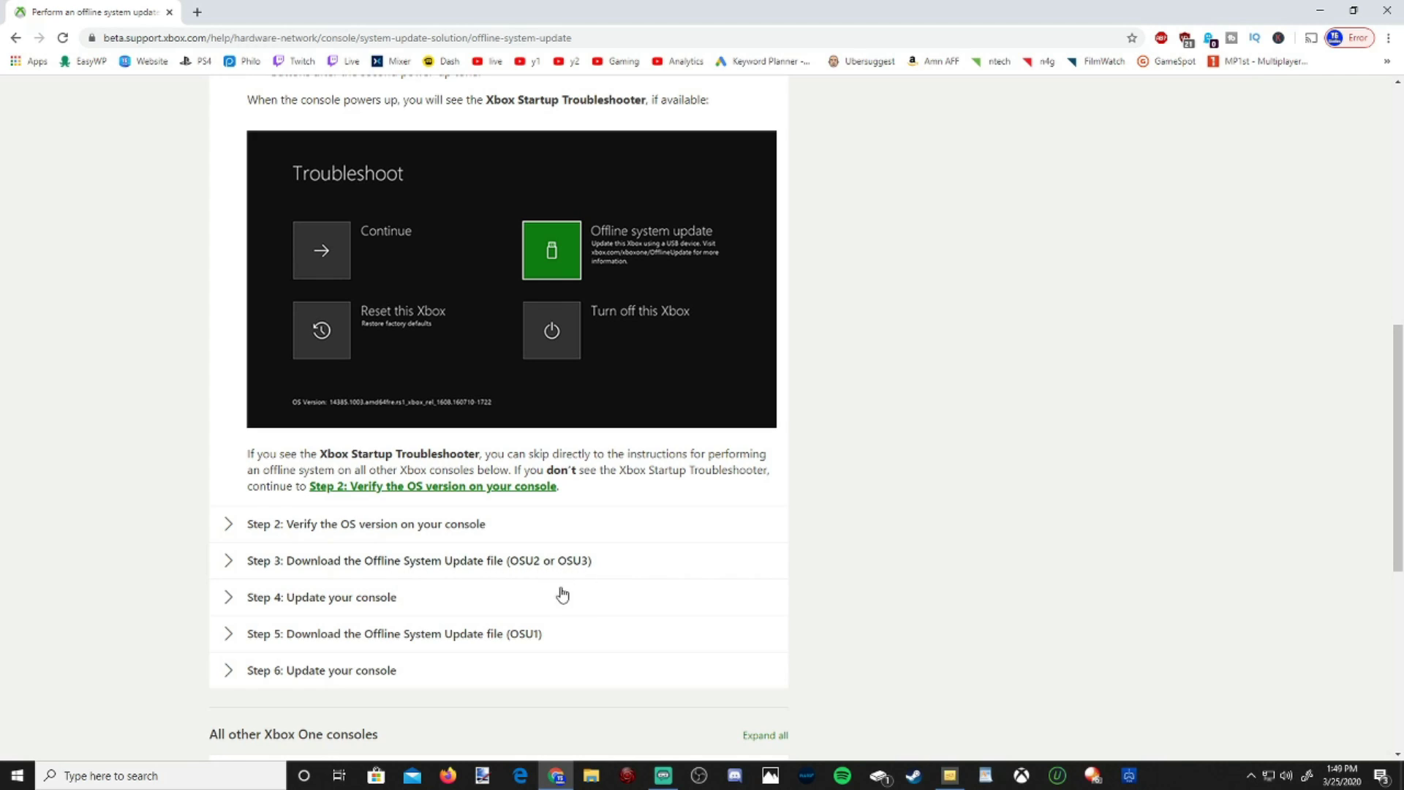
scroll(433, 667, "down", 3)
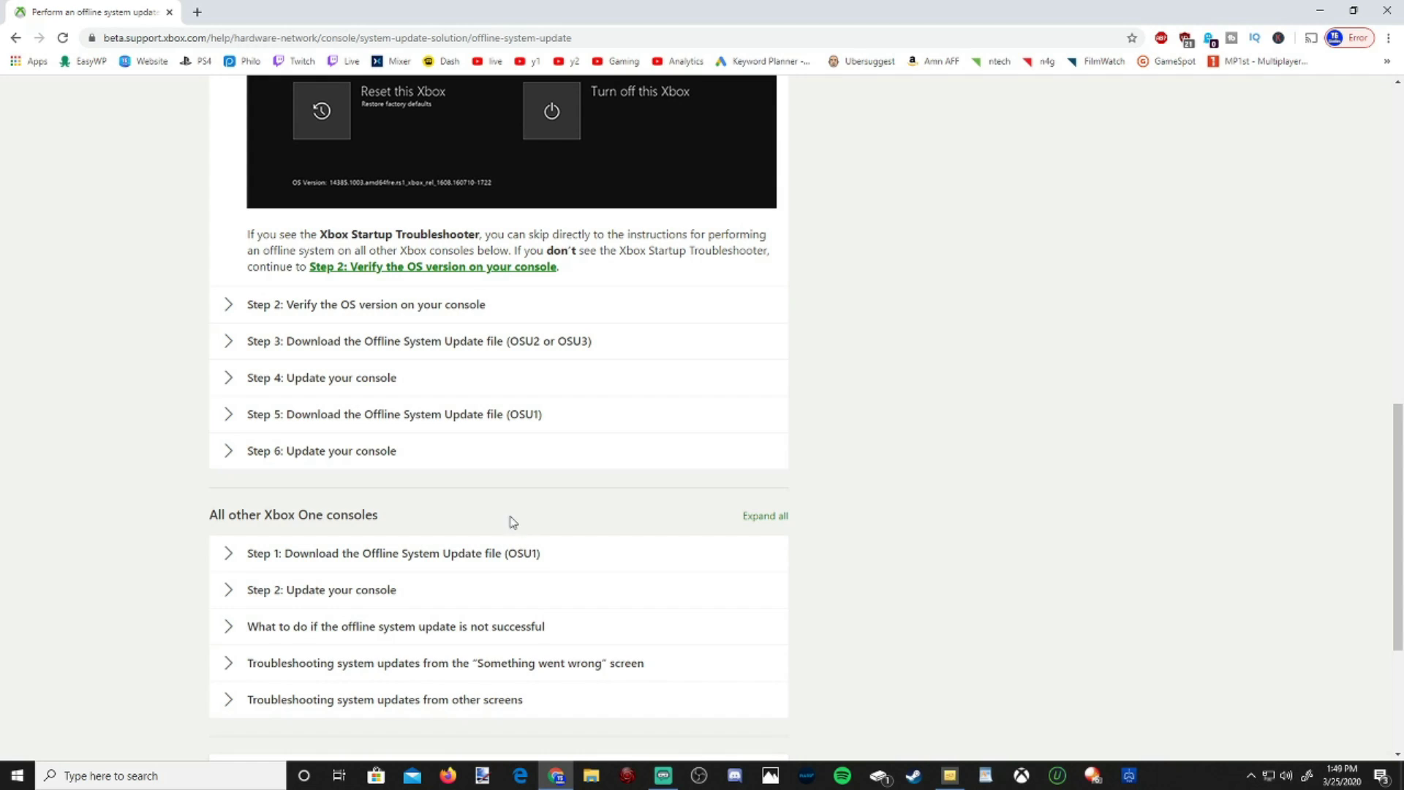
scroll(158, 521, "down", 1)
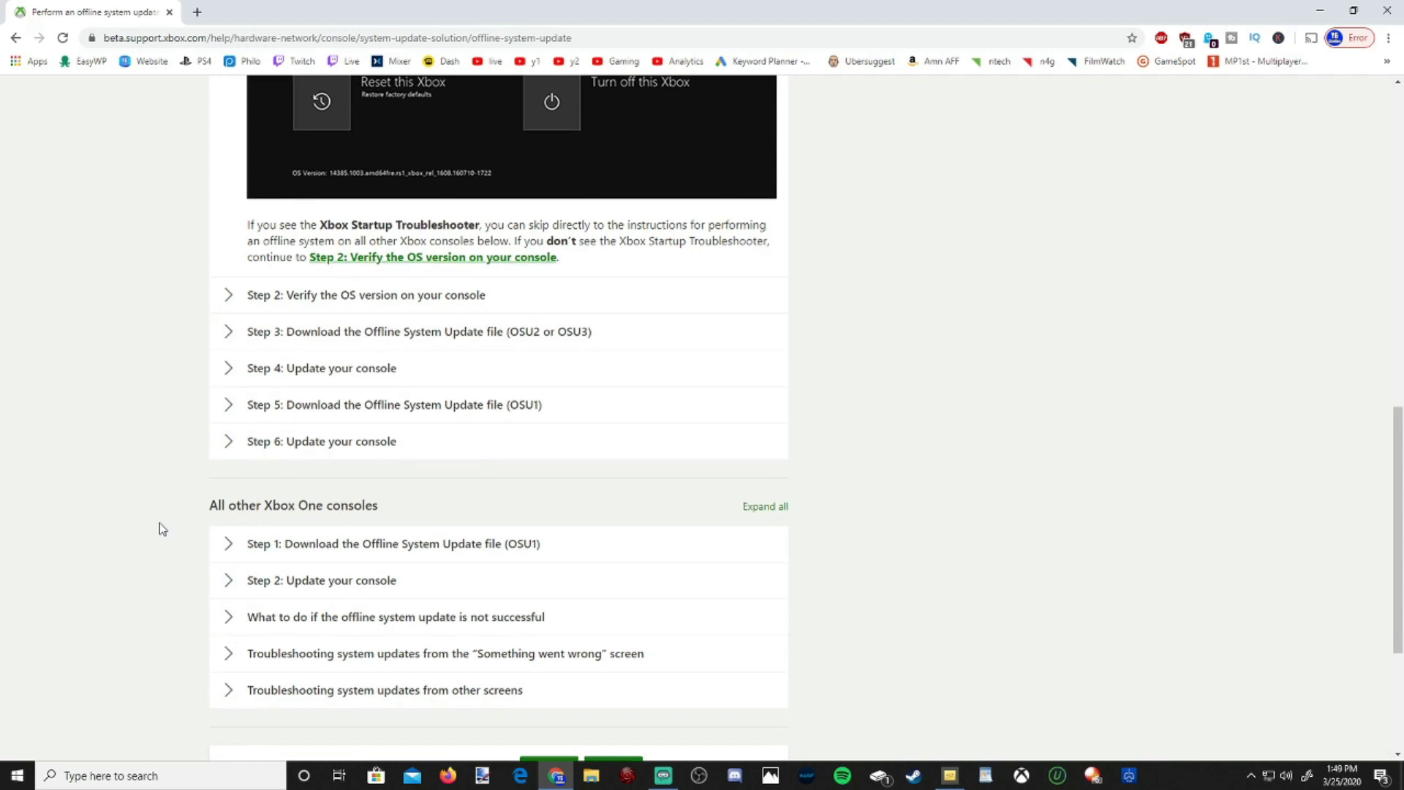
Expand 'Step 1: Download the Offline System Update file (OSU1)' and read its instructions
left_click(231, 494)
scroll(169, 586, "down", 2)
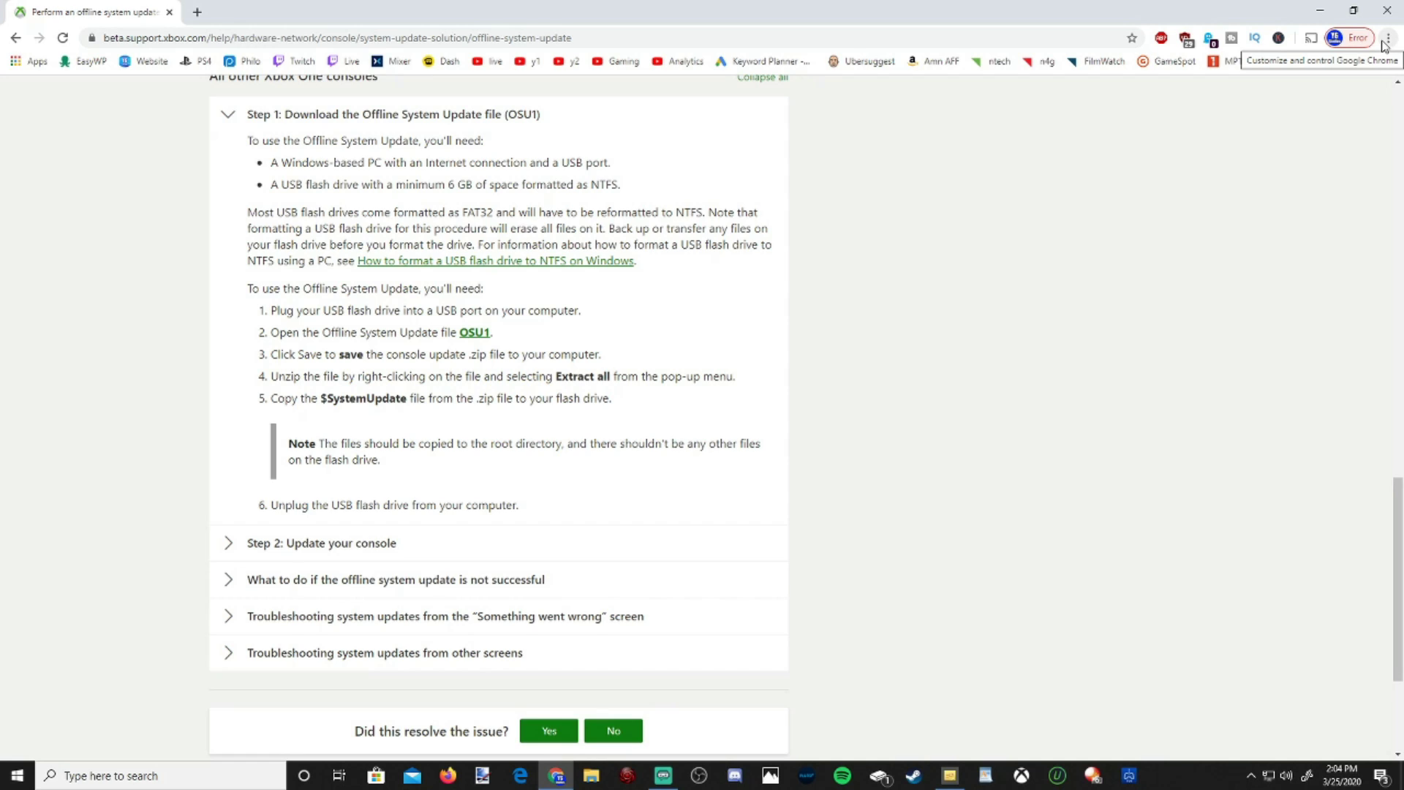
left_click(1388, 42)
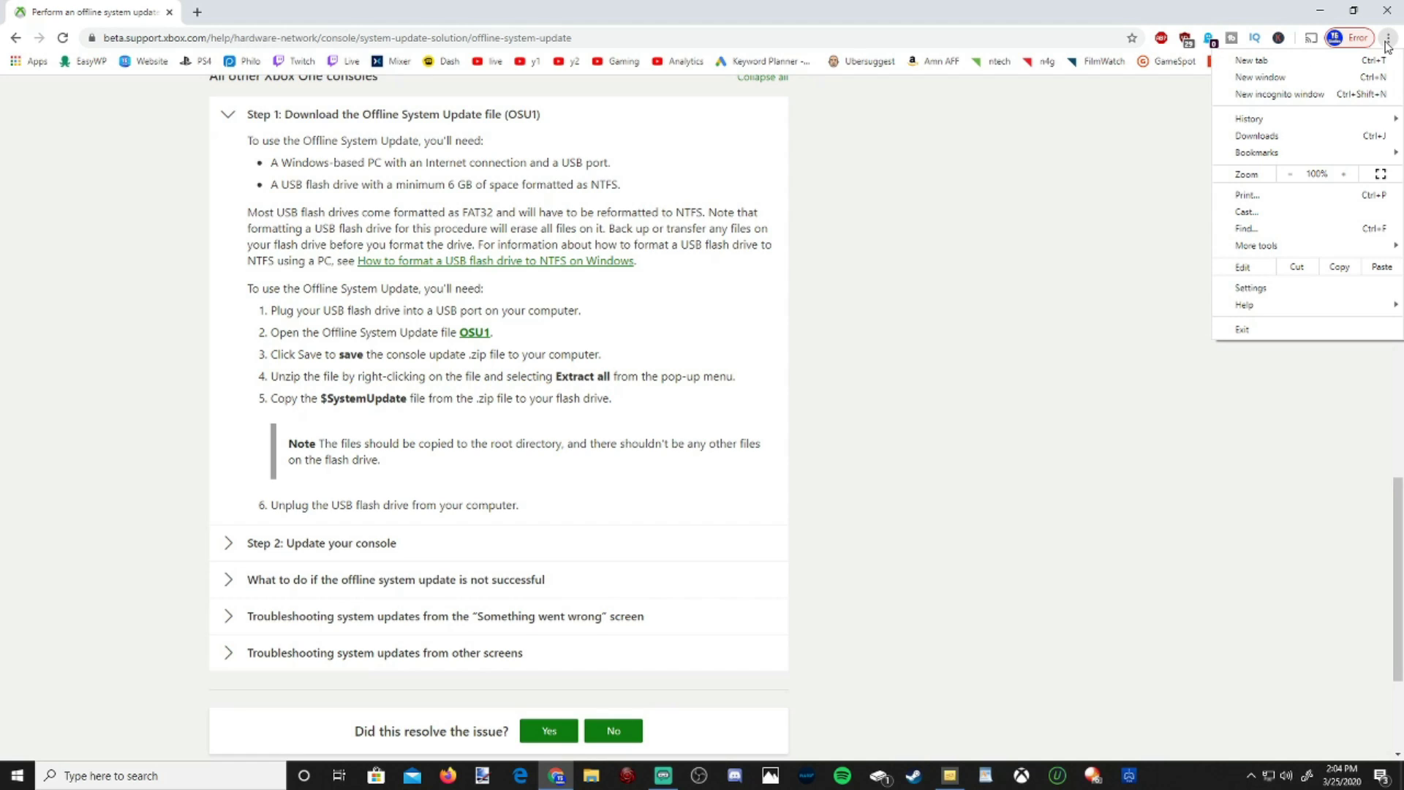
Reveal the downloaded OSU1.zip in the Downloads folder from Chrome's Downloads list
left_click(1318, 138)
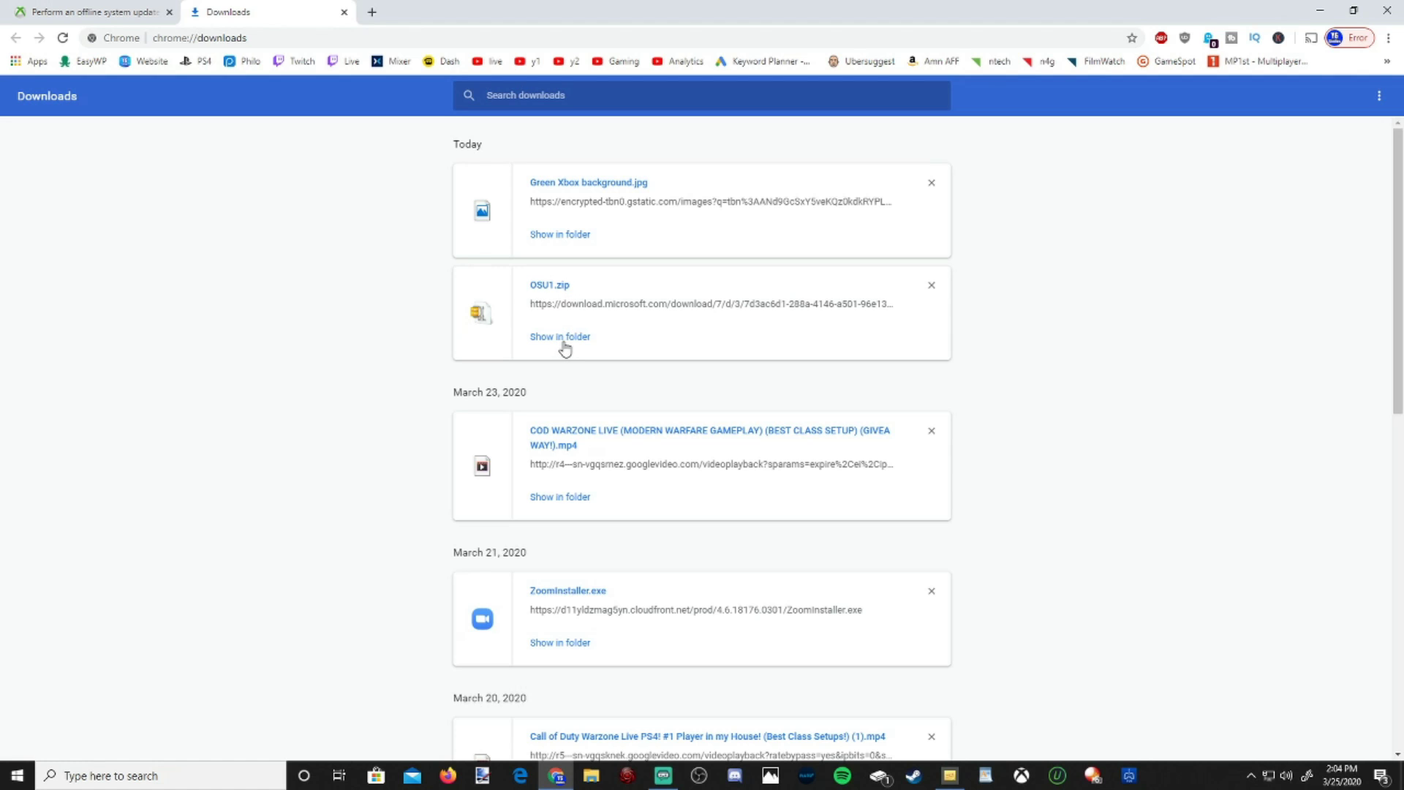
left_click(564, 338)
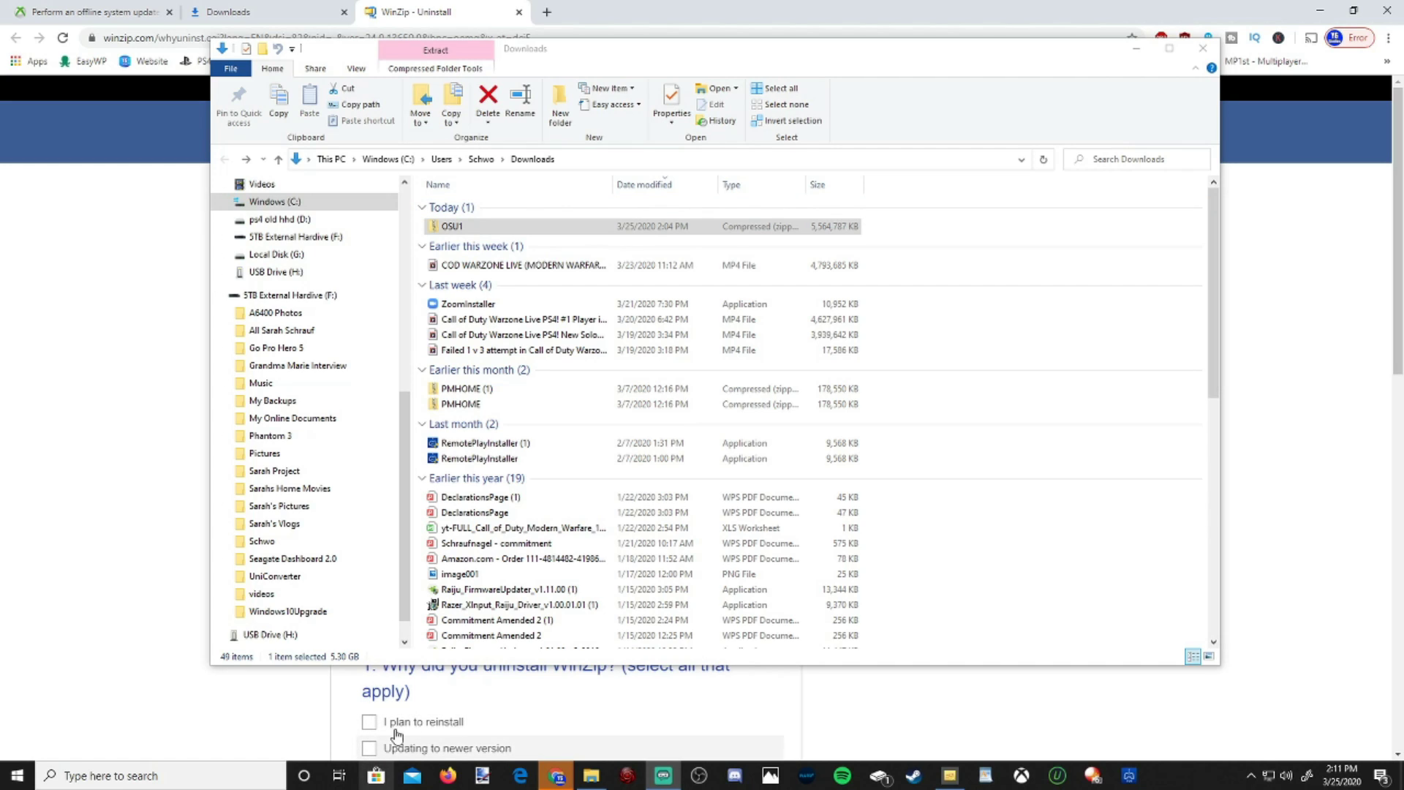
left_click(377, 777)
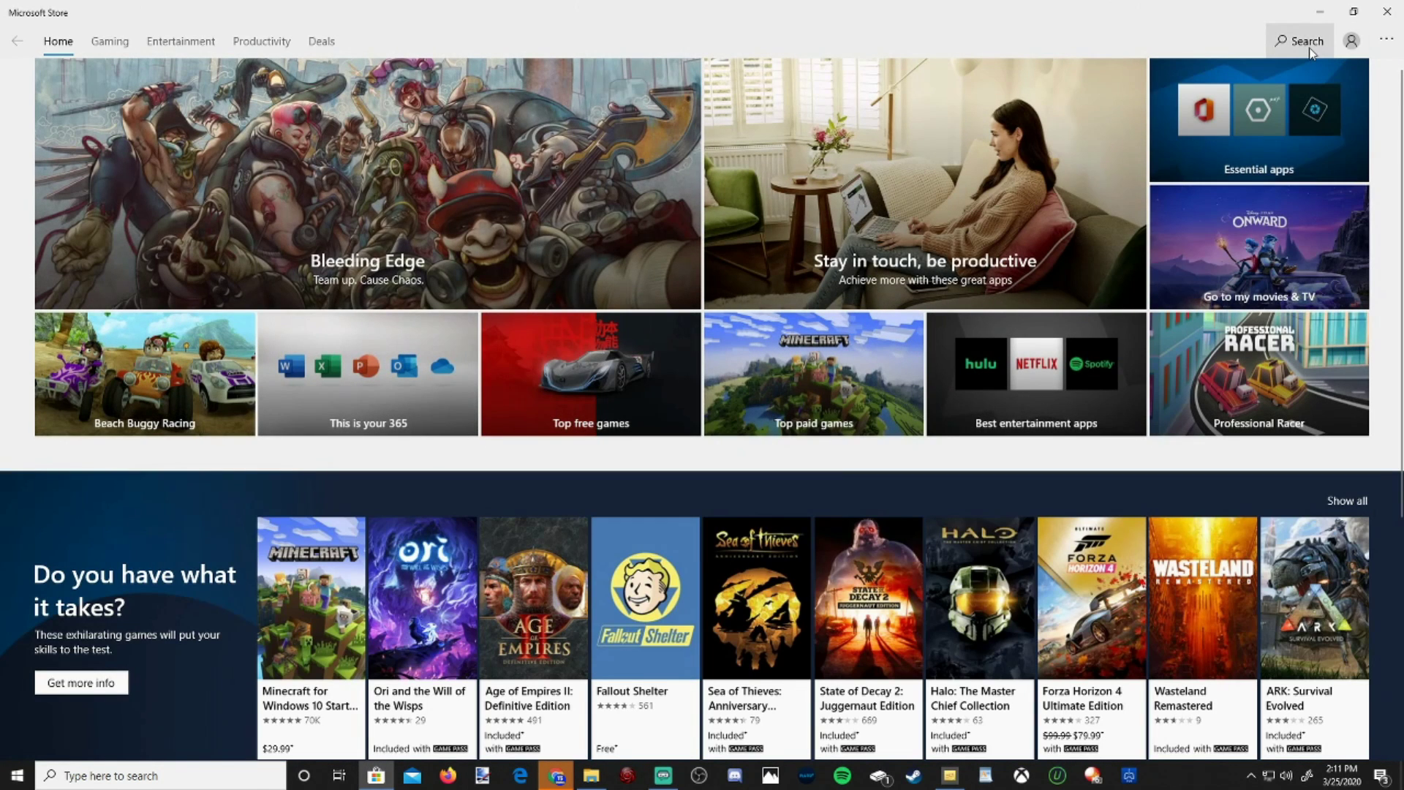
Search Microsoft Store for zip apps and scroll through the results
left_click(1306, 43)
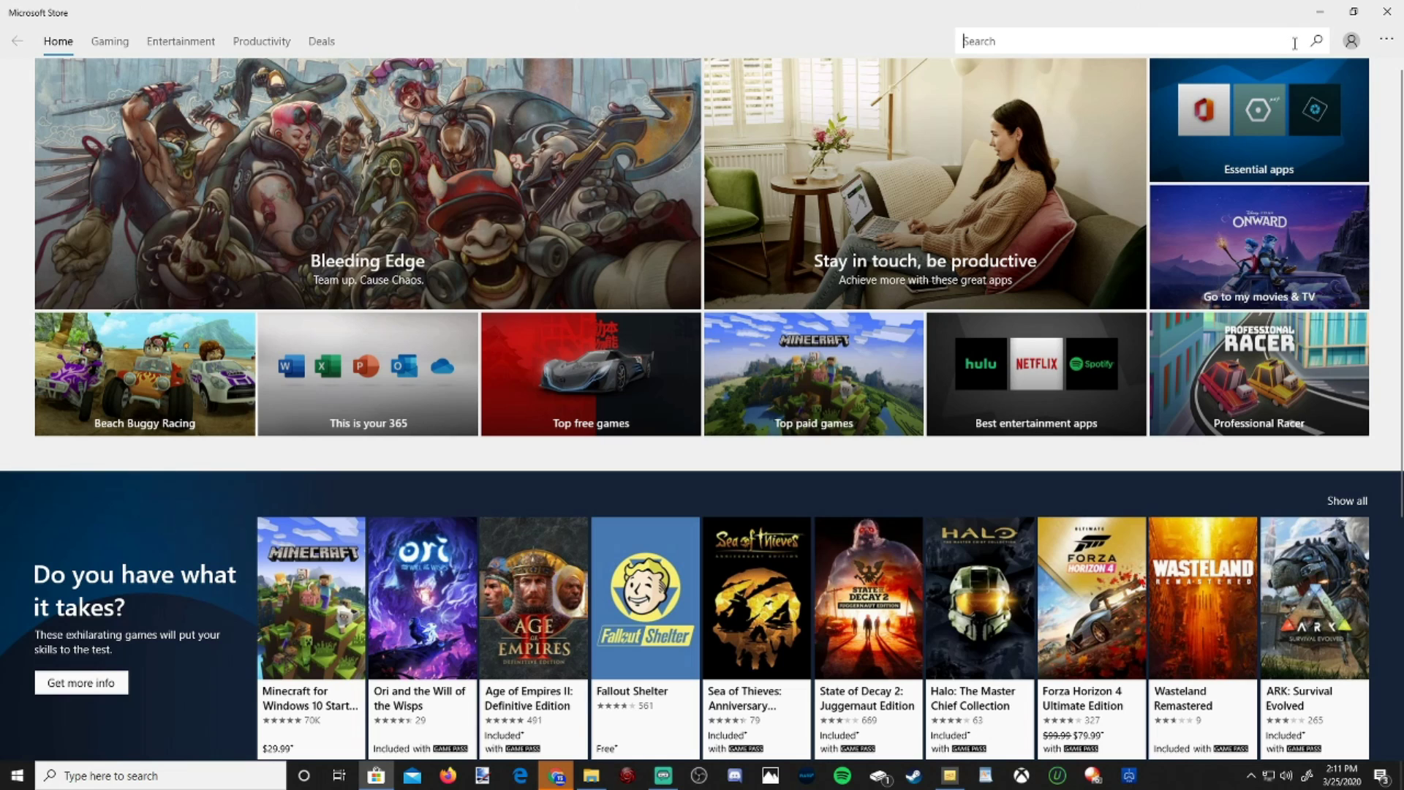
type("zip")
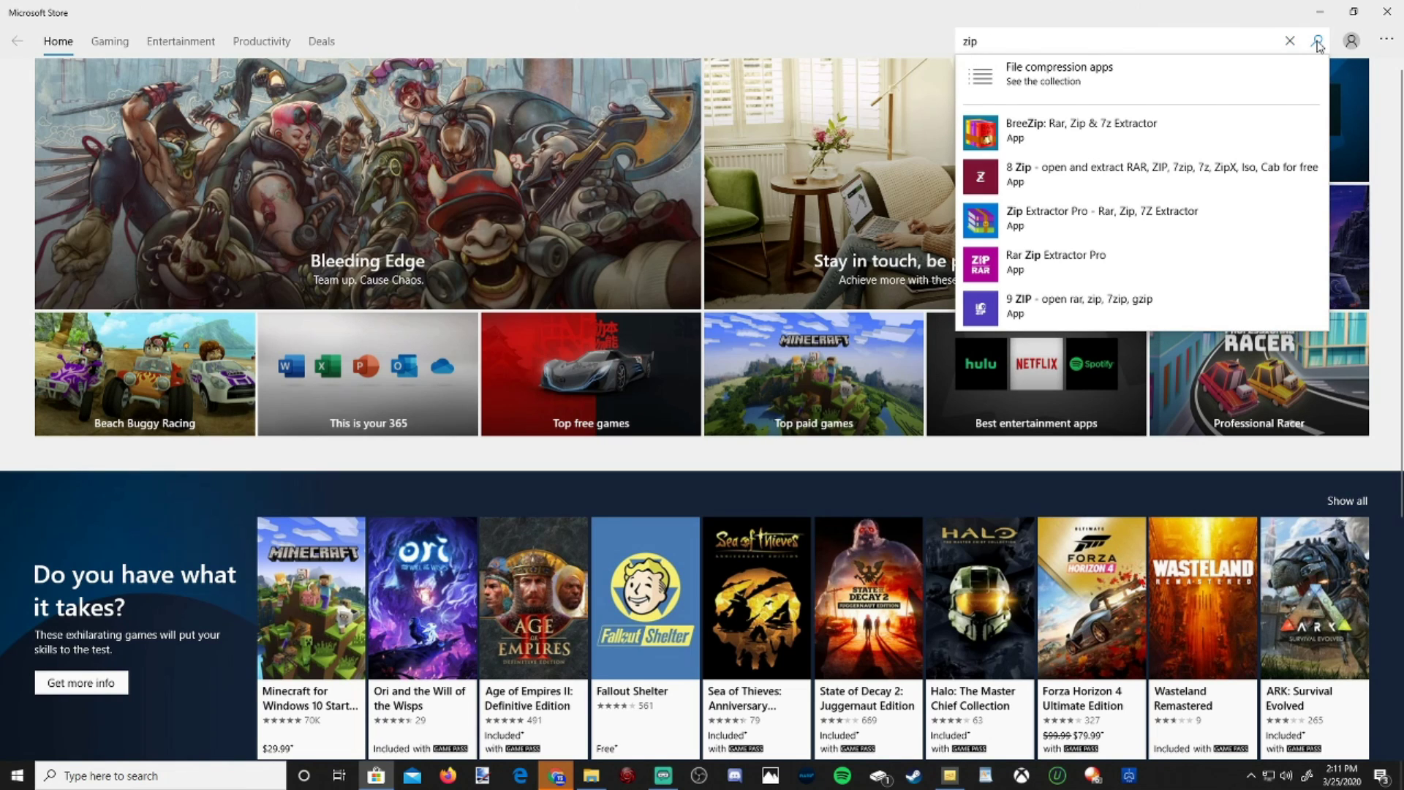
left_click(1317, 44)
scroll(300, 351, "down", 3)
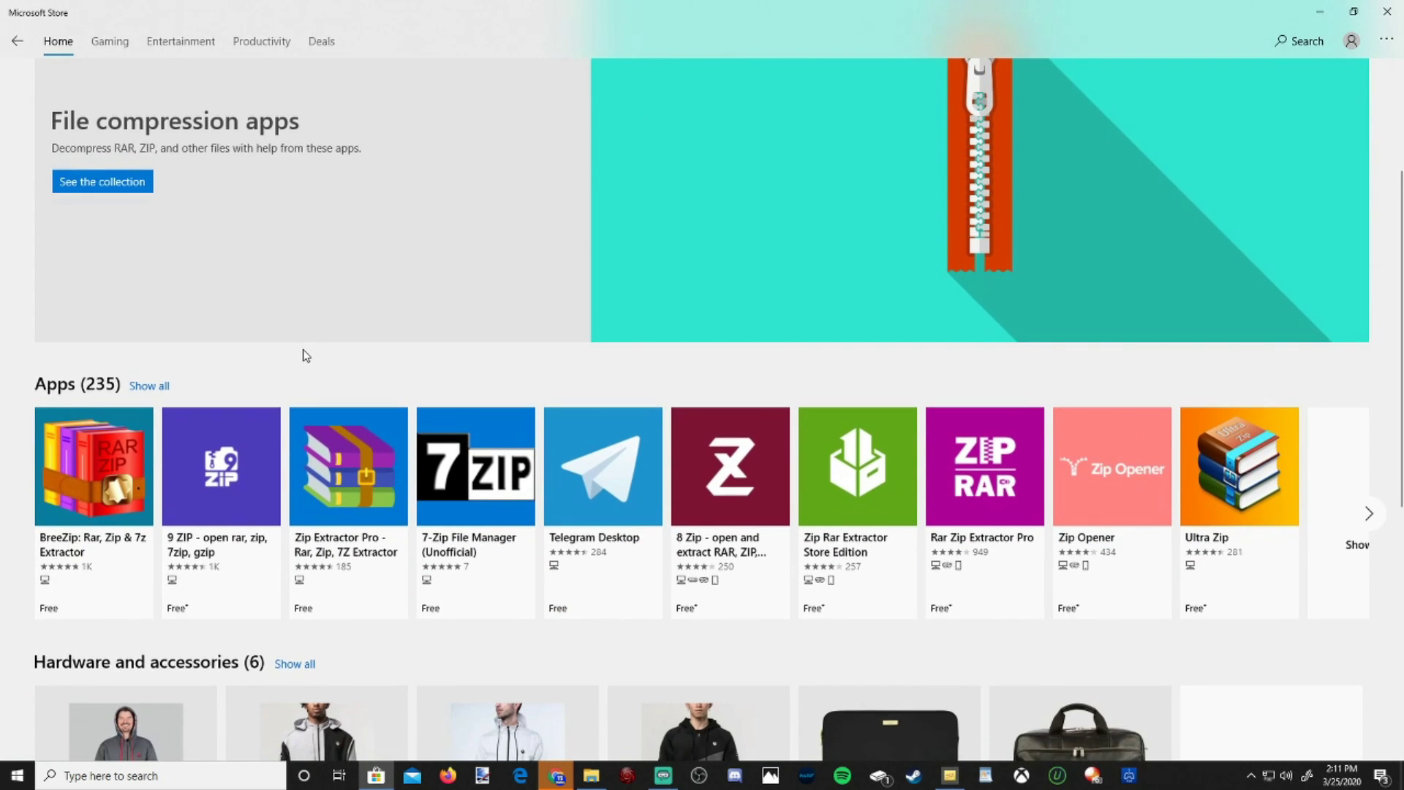
scroll(305, 355, "down", 2)
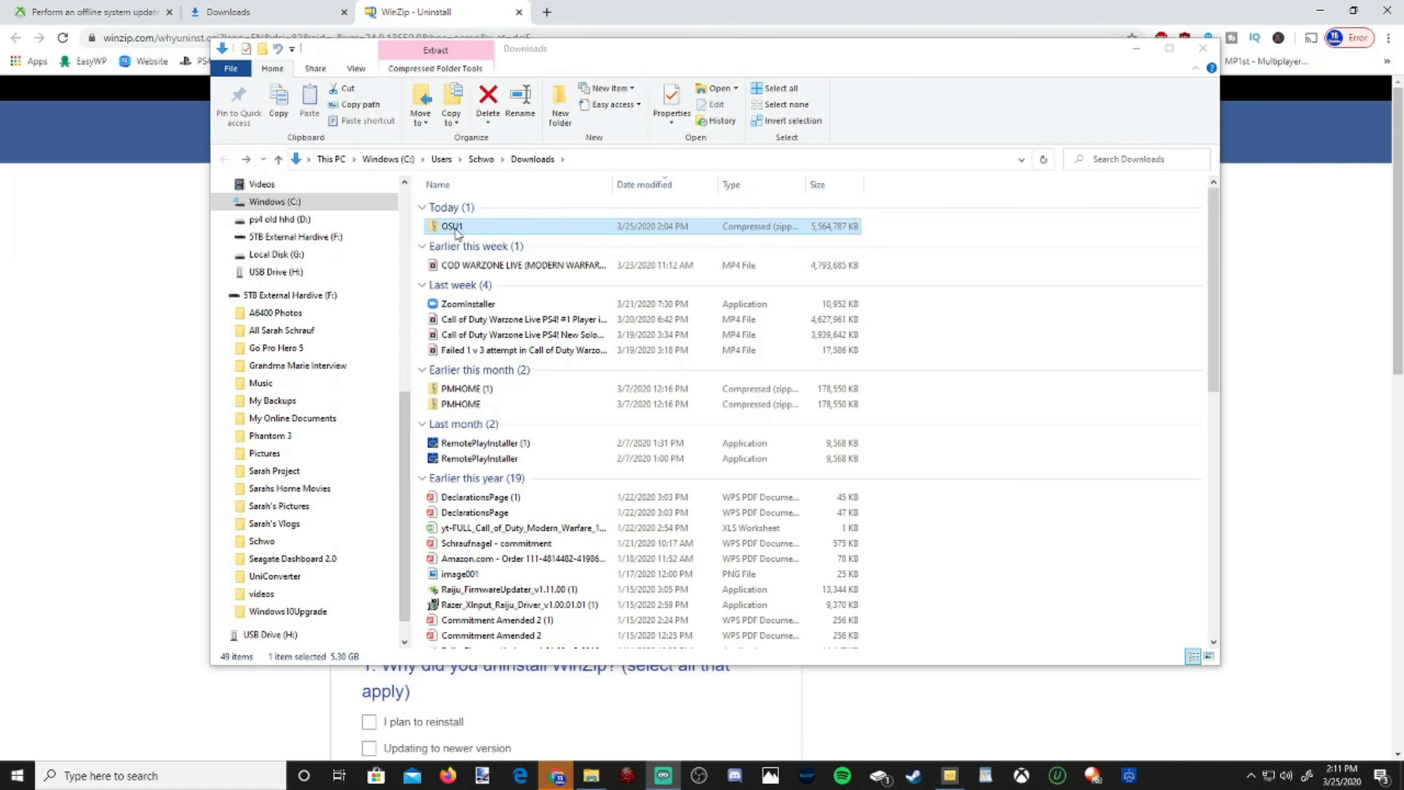
Extract OSU1.zip into the suggested OSU1 folder in Downloads
right_click(507, 234)
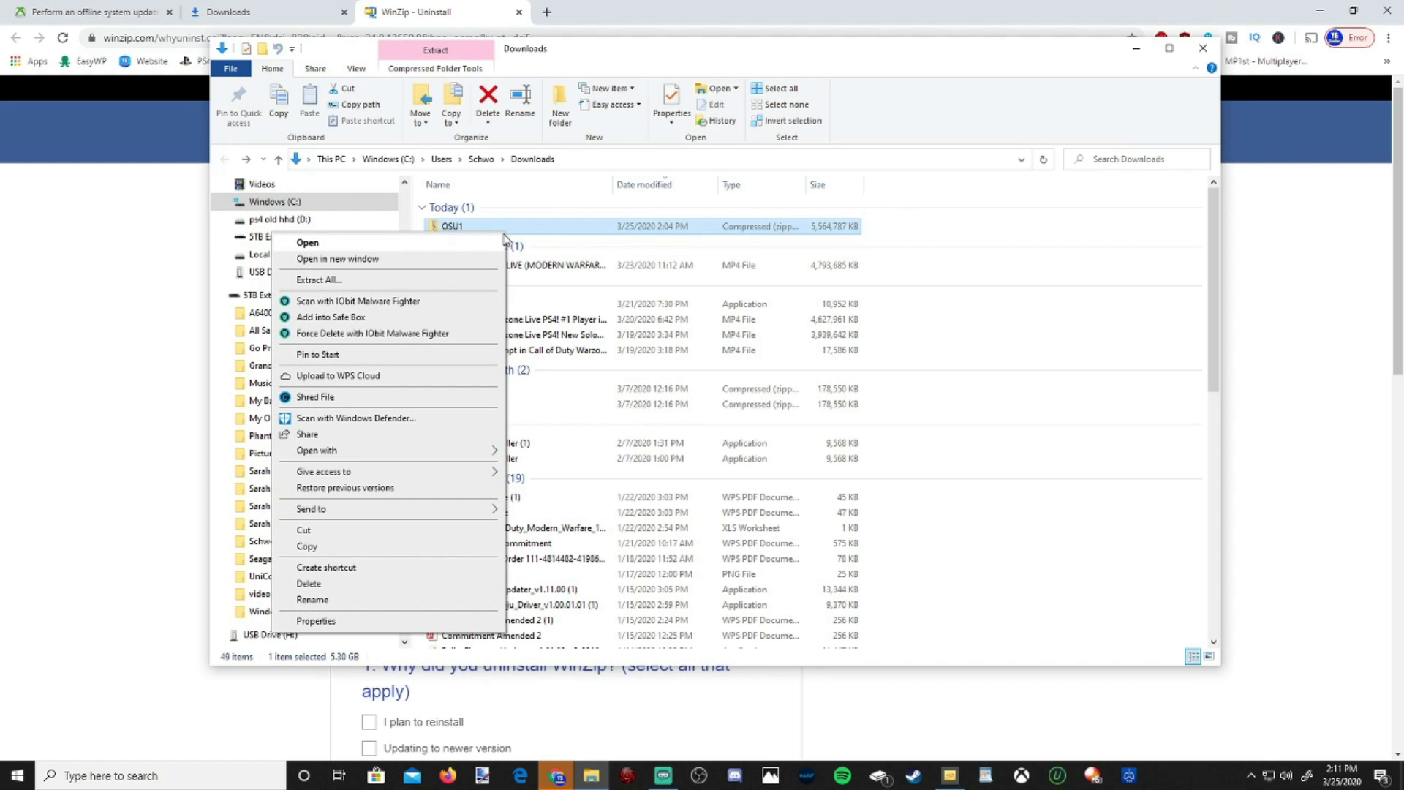
left_click(447, 281)
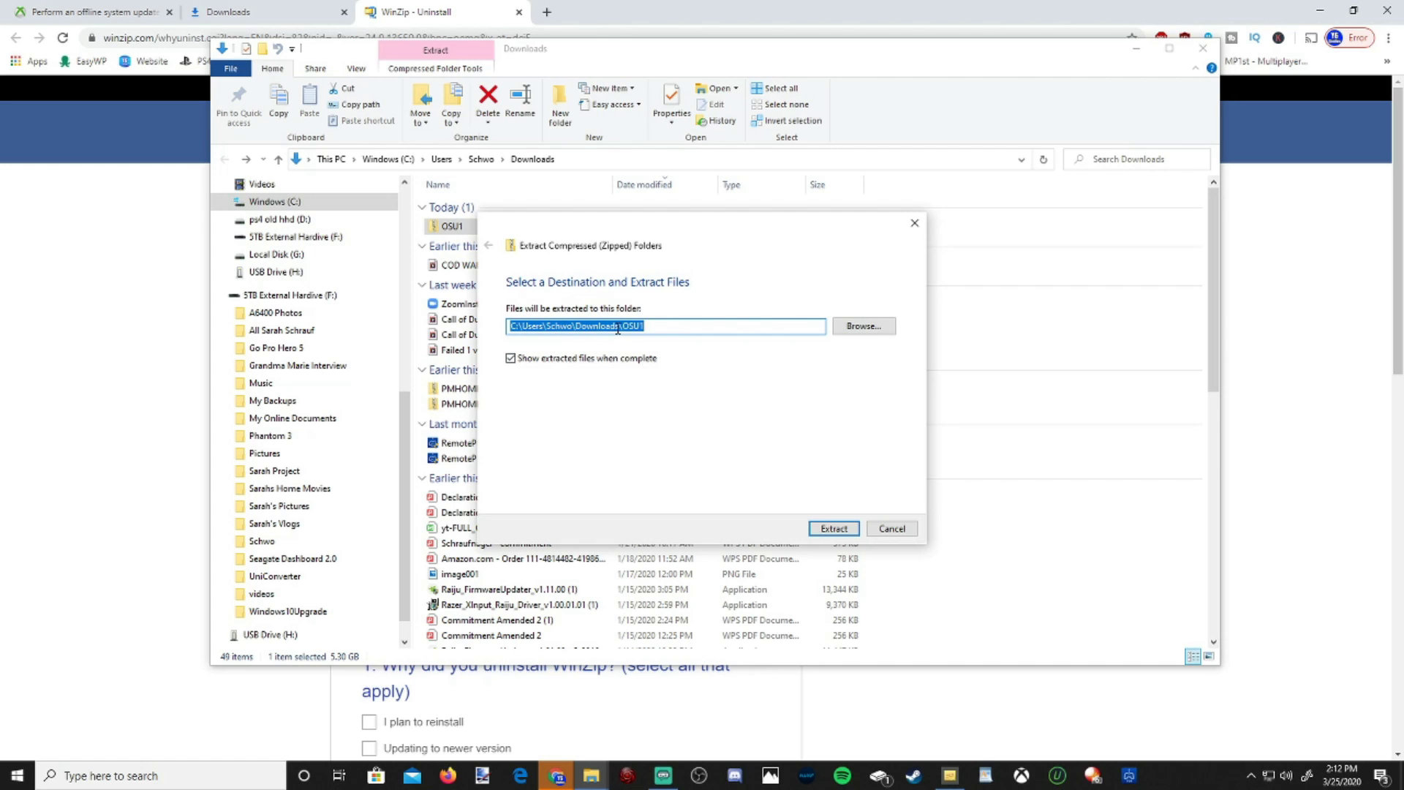
left_click(833, 529)
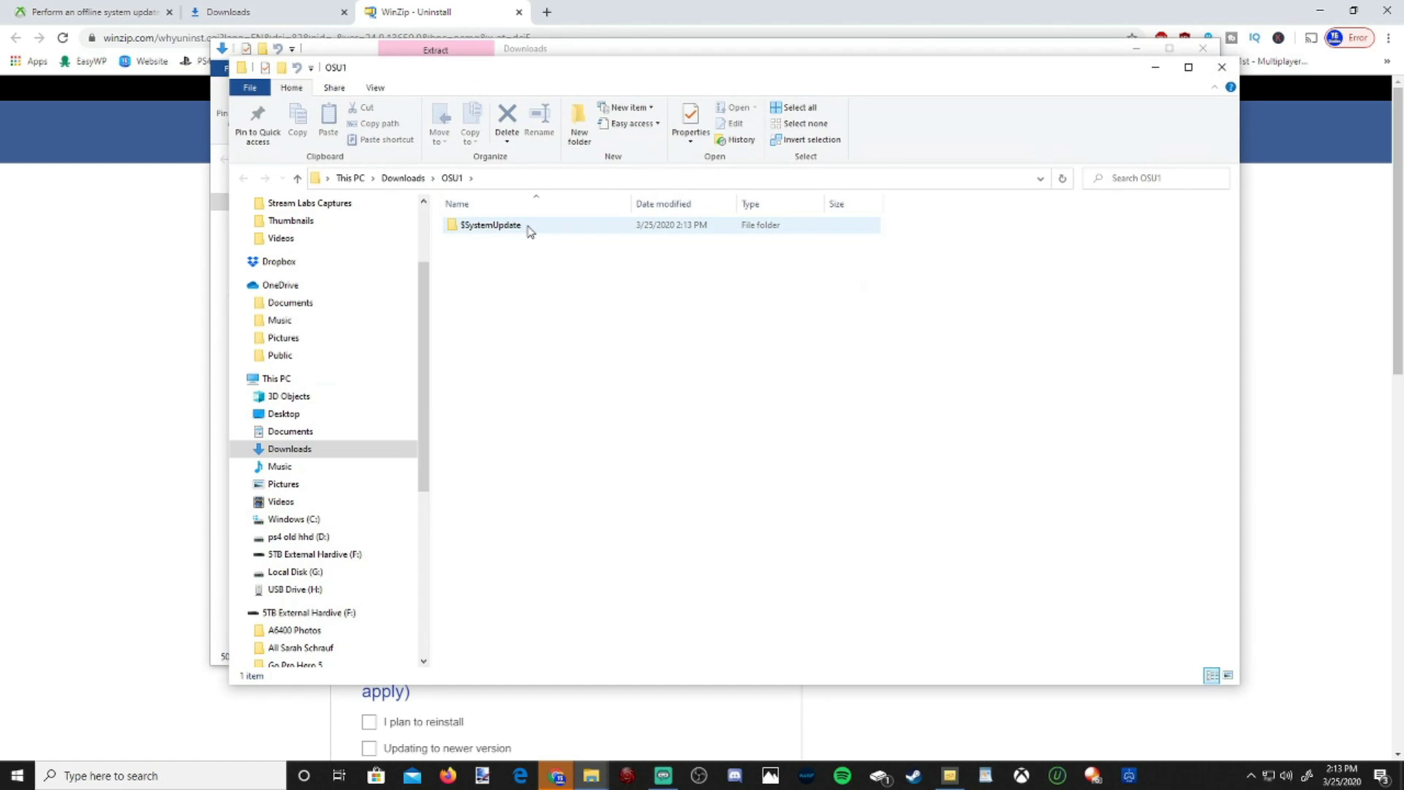
Open $SystemUpdate to check its XVD update files, then return to the OSU1 folder
mouse_move(531, 232)
double_click(530, 225)
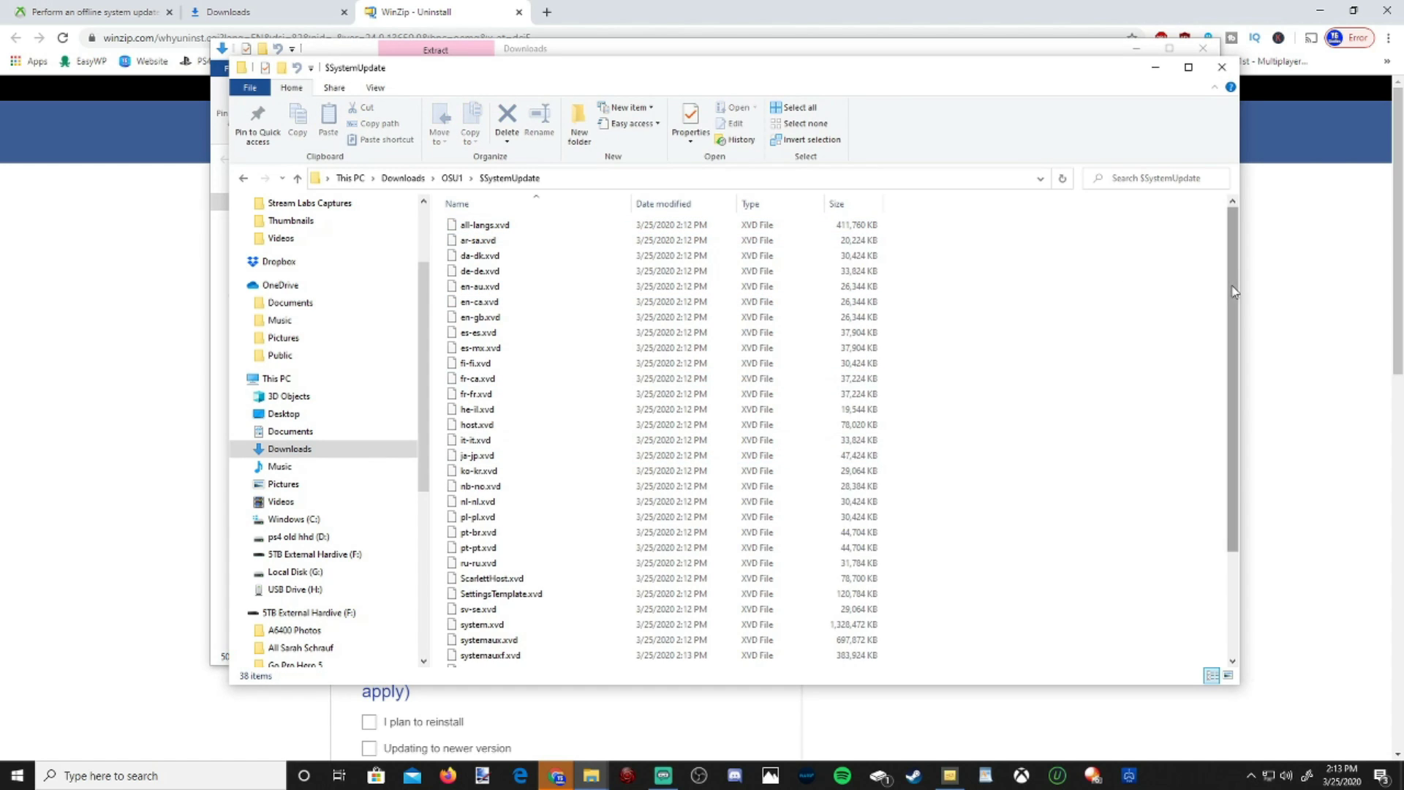
left_click_drag(1232, 291, 1230, 439)
key("alt+Left")
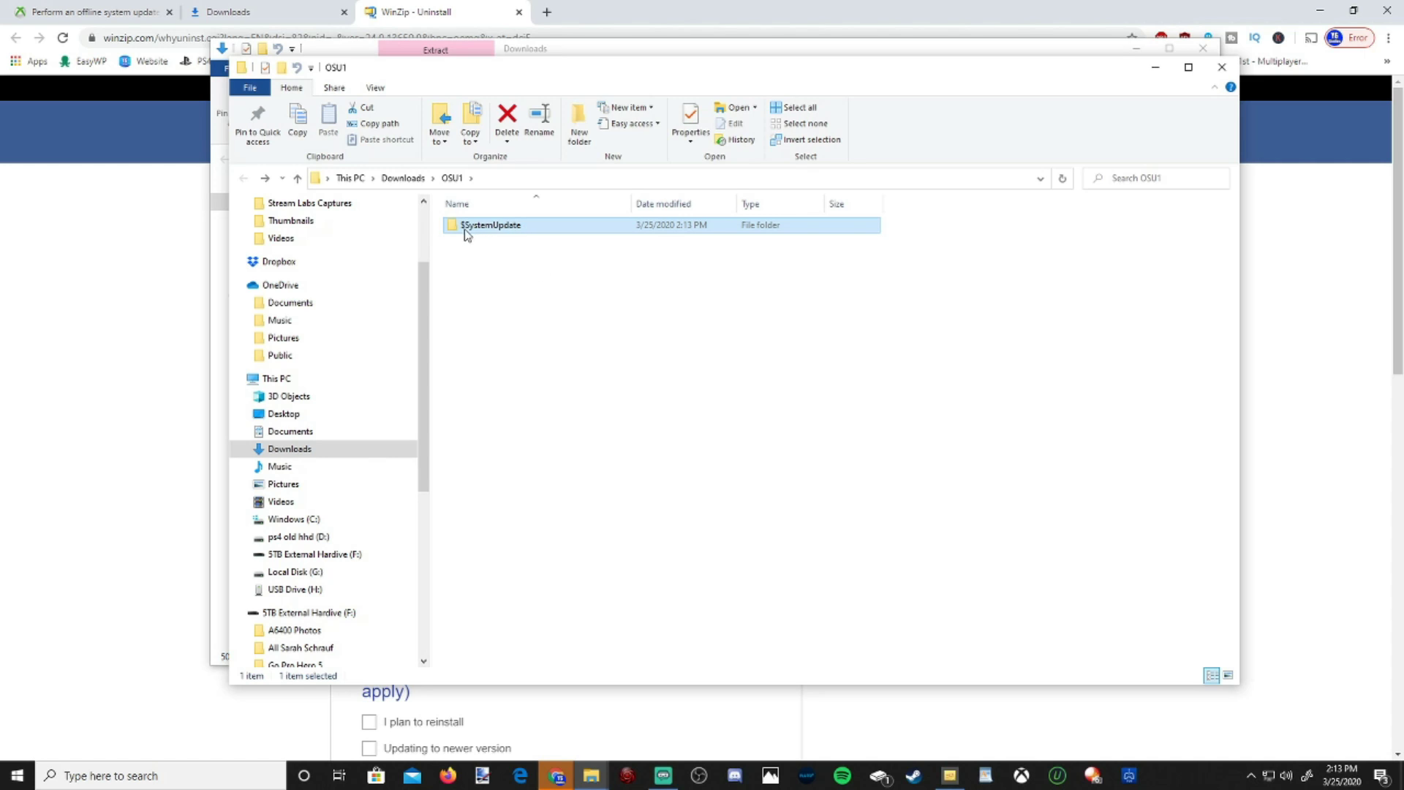
mouse_move(461, 237)
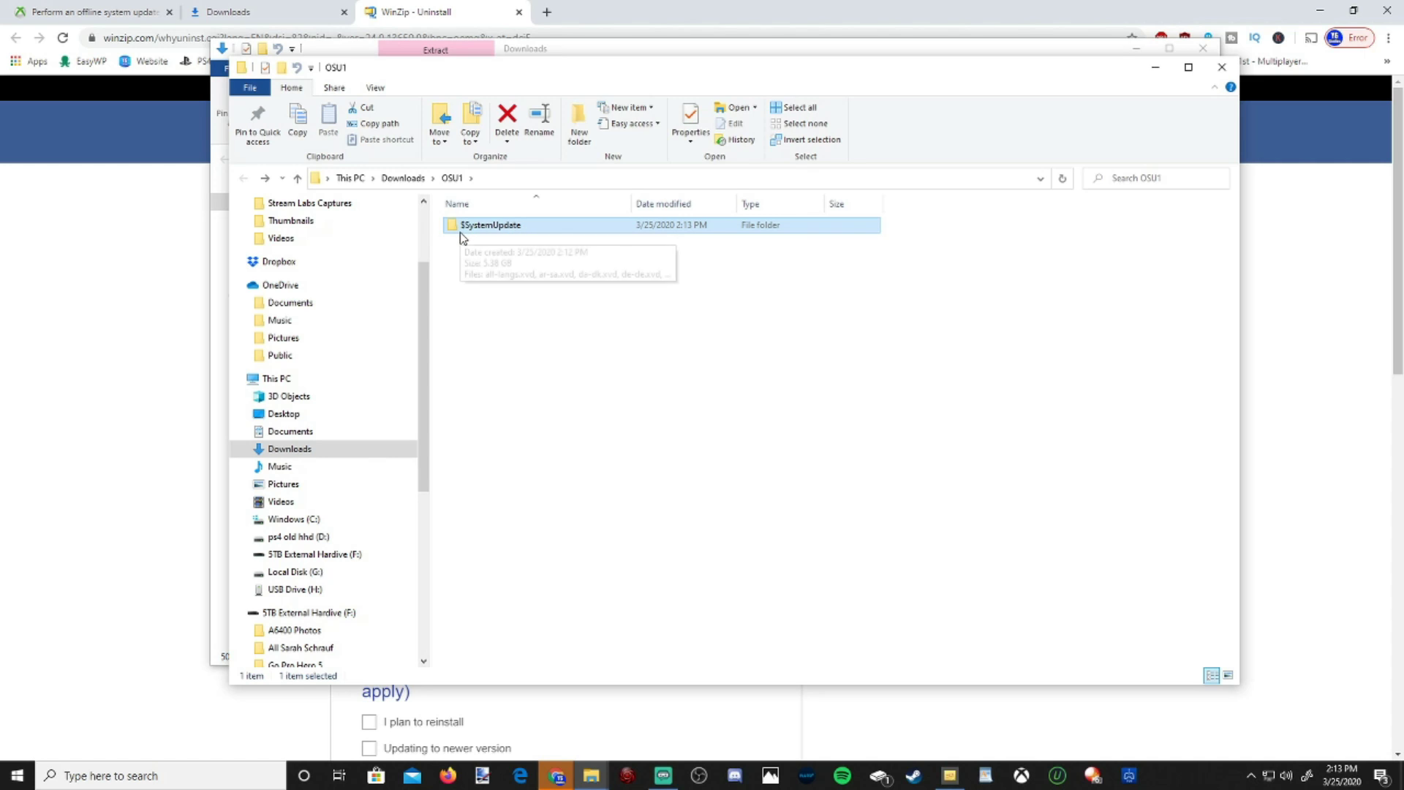
right_click(515, 233)
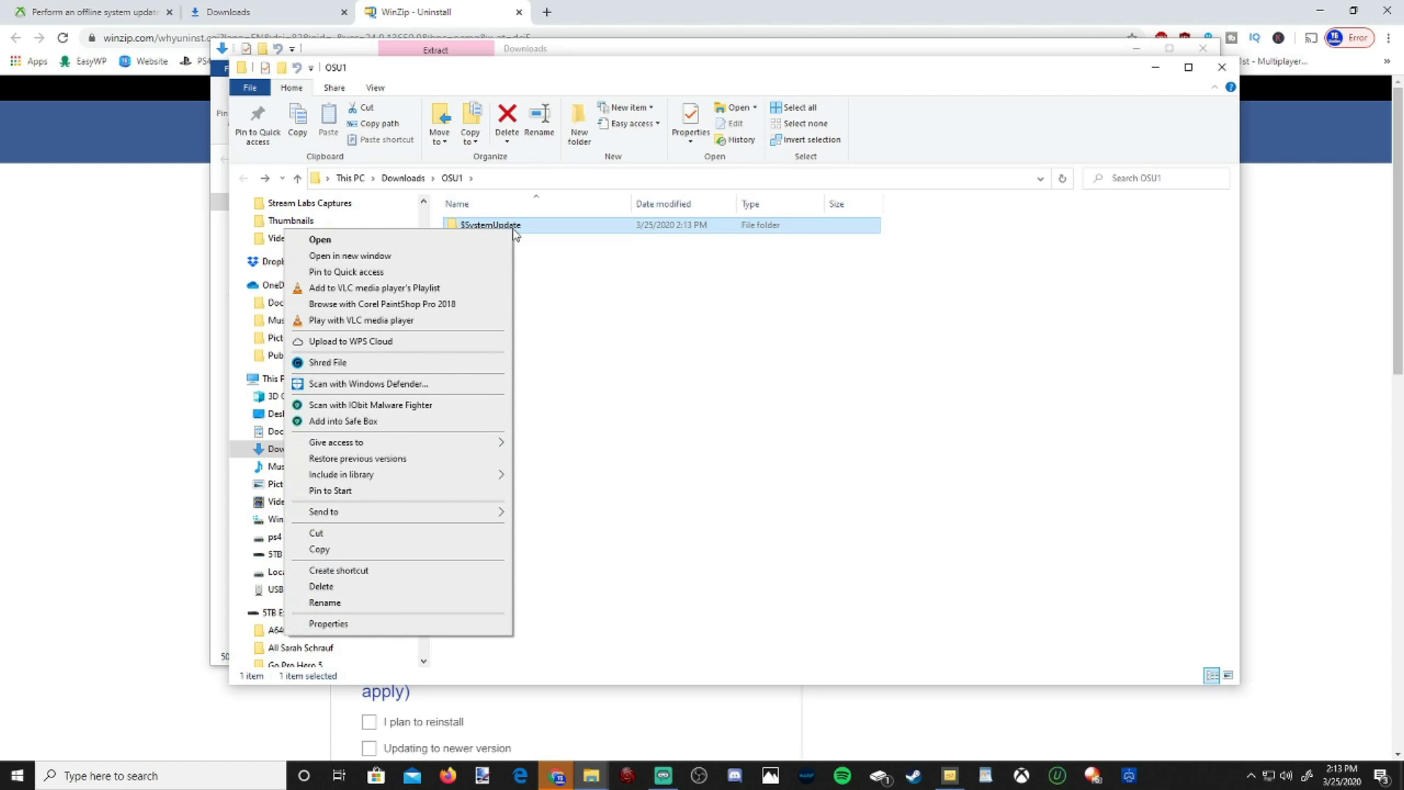
Copy the $SystemUpdate folder and paste it onto the empty USB Drive (H:)
left_click(373, 551)
scroll(398, 517, "down", 1)
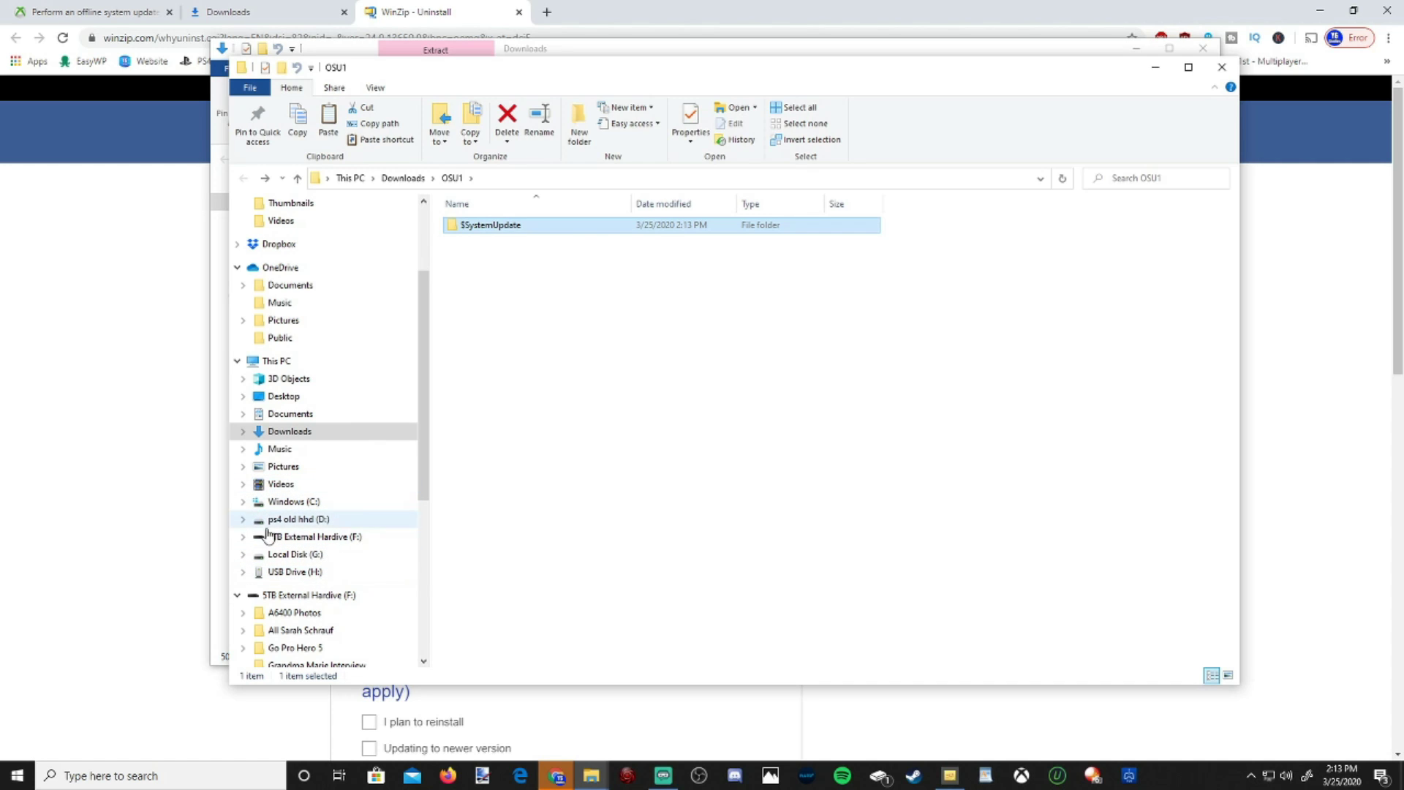
scroll(293, 564, "down", 1)
left_click(292, 557)
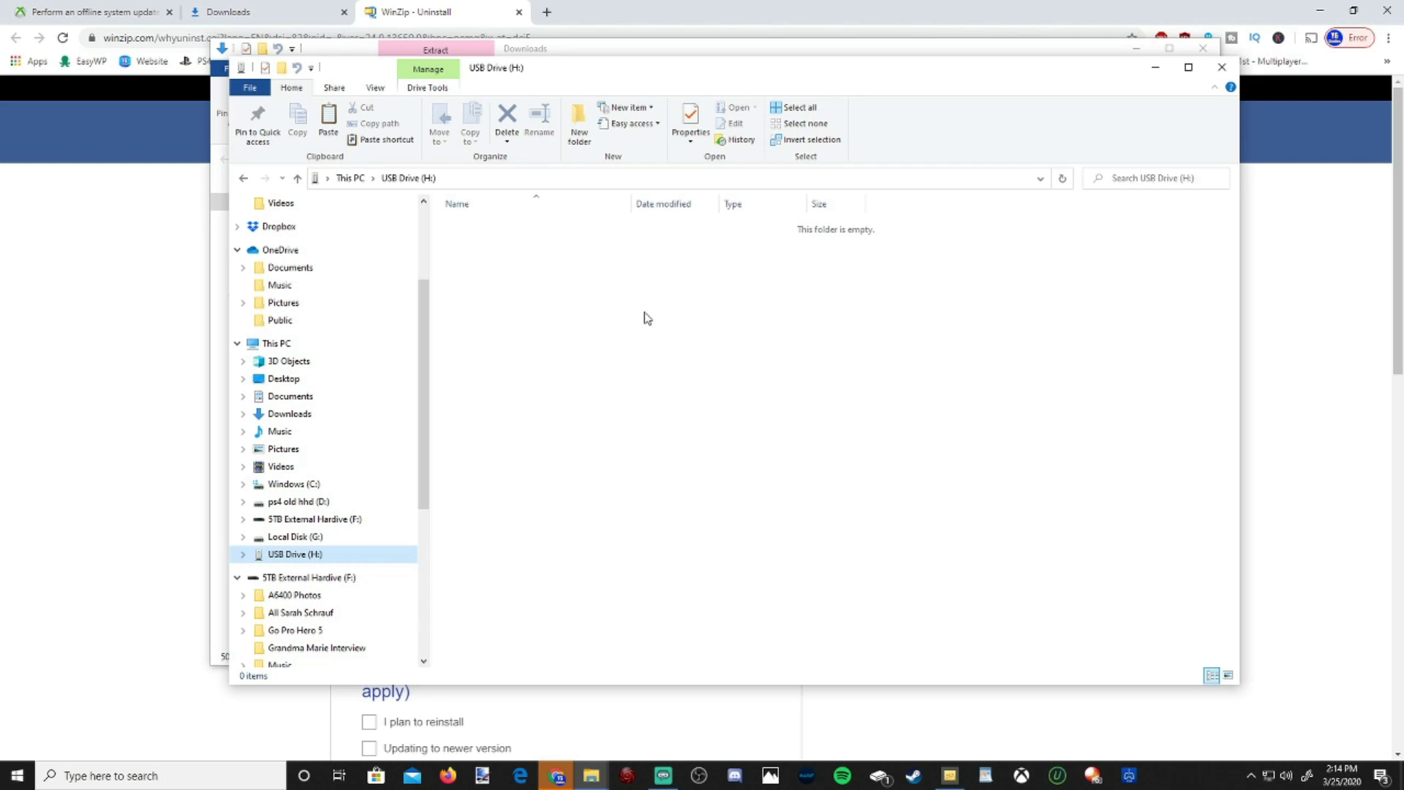
right_click(645, 319)
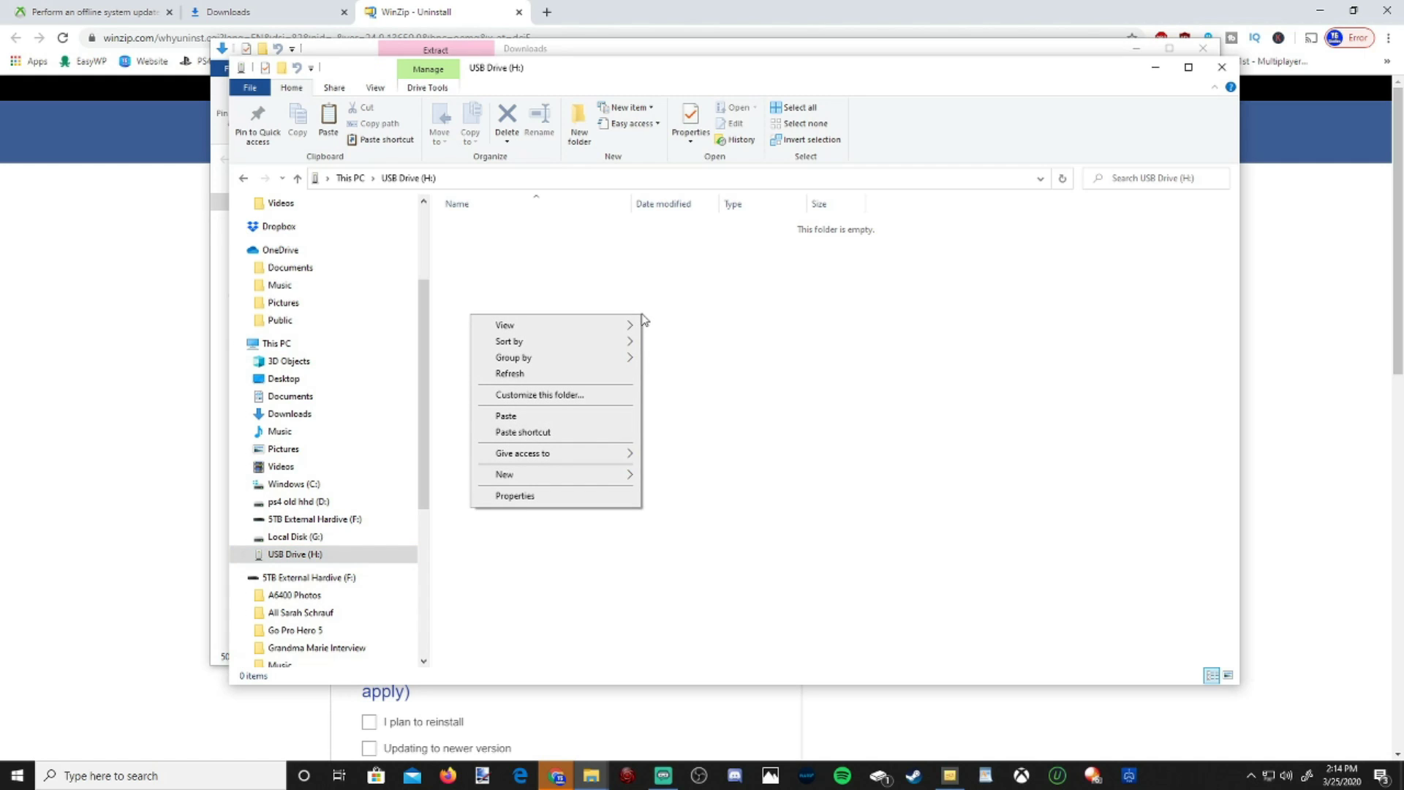
left_click(591, 418)
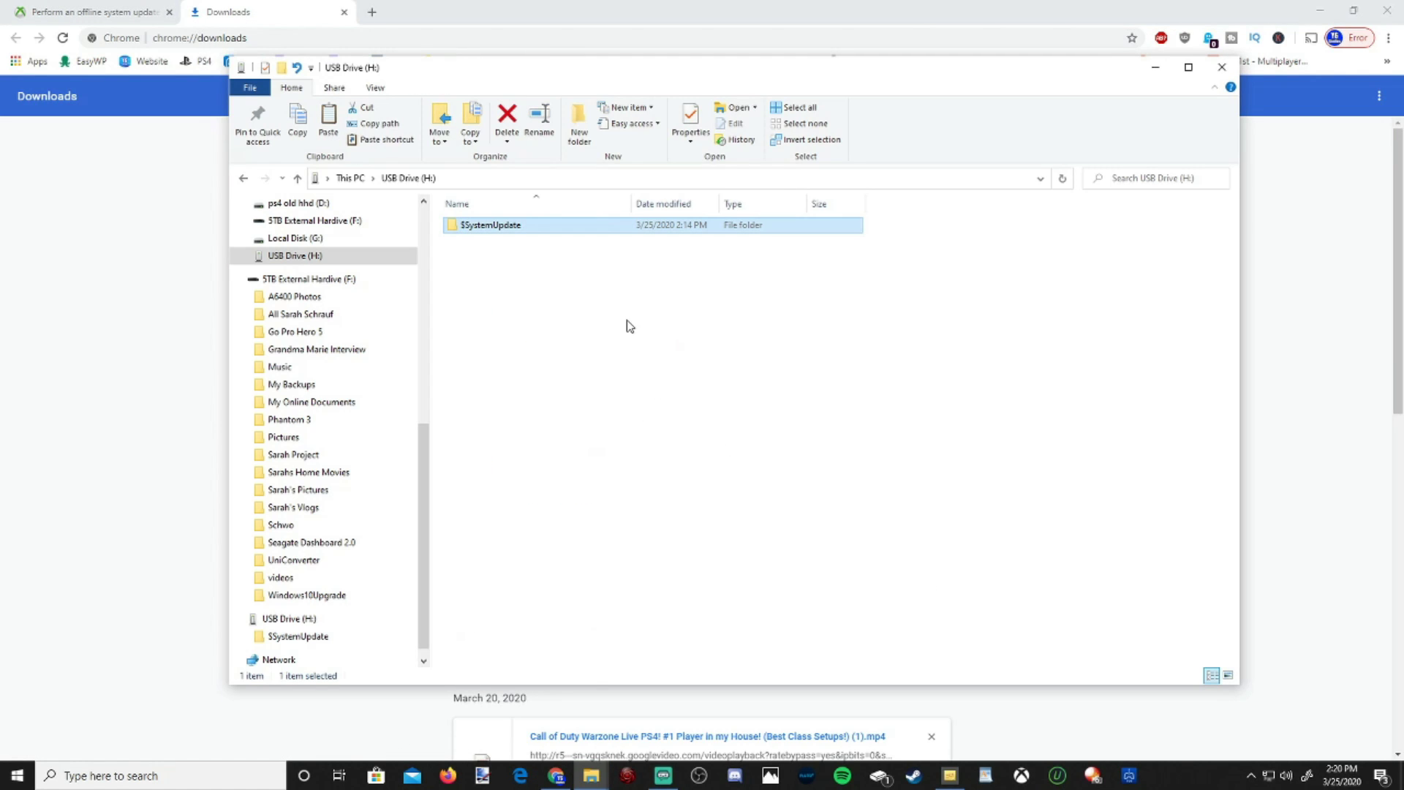
scroll(376, 614, "down", 1)
Open the $SystemUpdate folder on USB Drive (H:) to confirm the copied files are there
left_click(297, 601)
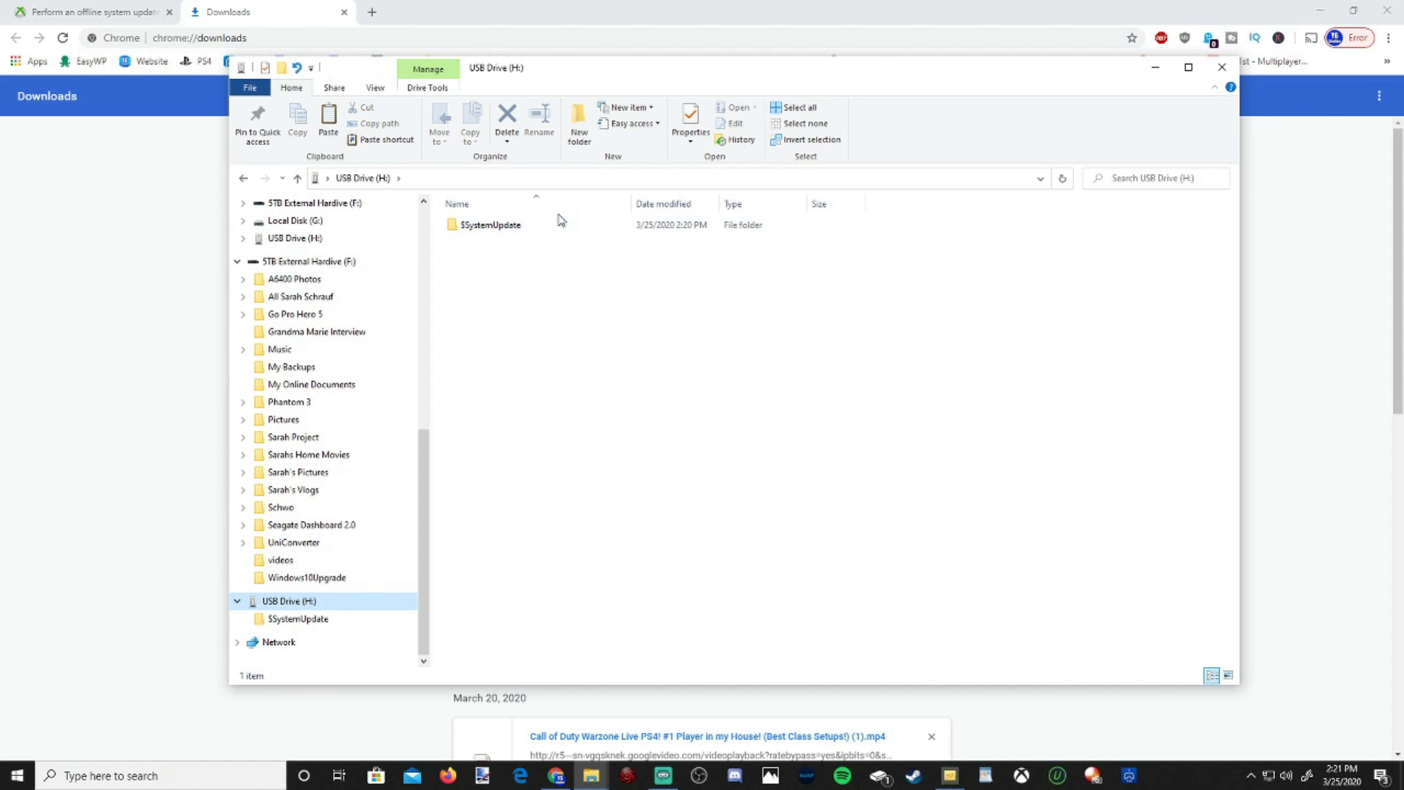
left_click(538, 232)
double_click(538, 232)
Return to the drive root and safely eject USB Drive (H:)
key("alt+Left")
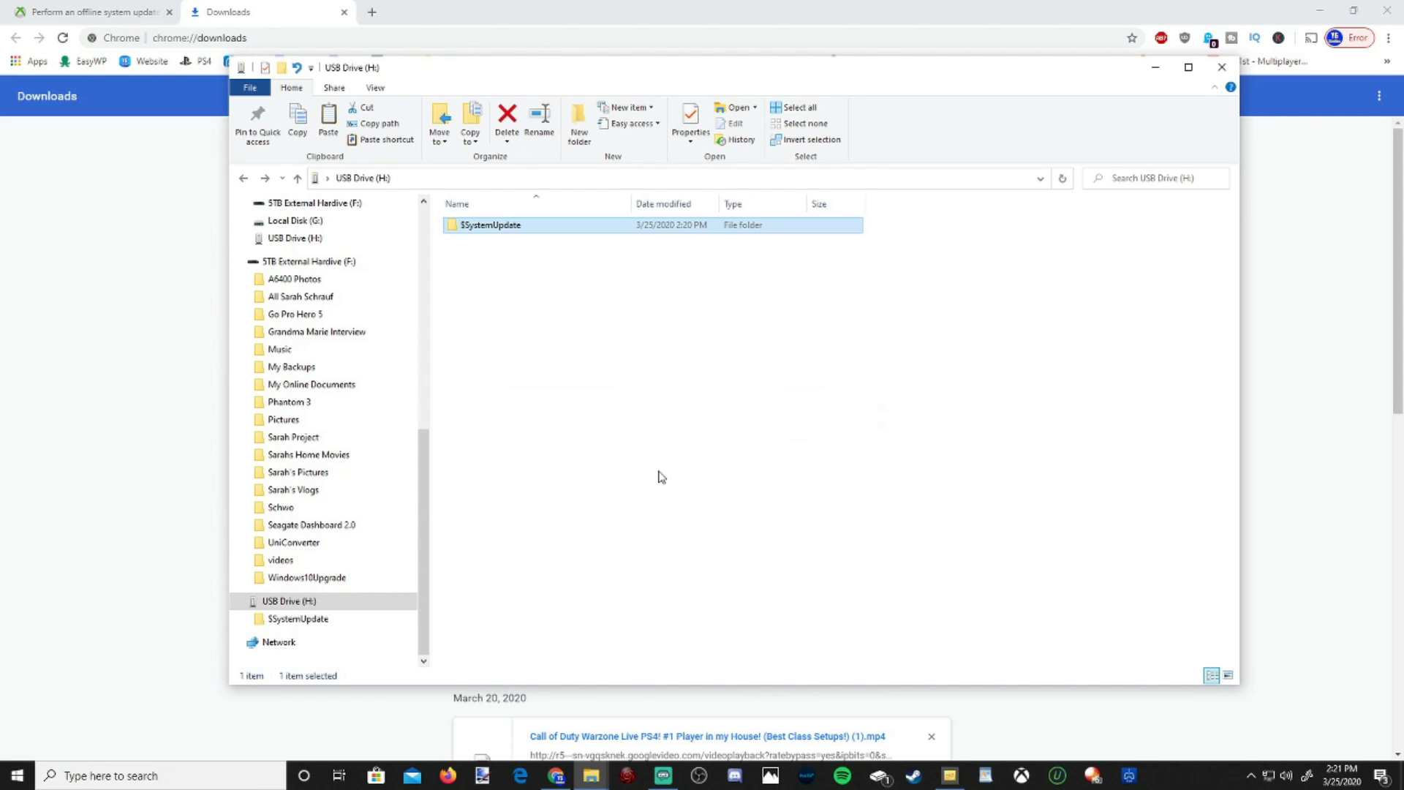
right_click(332, 604)
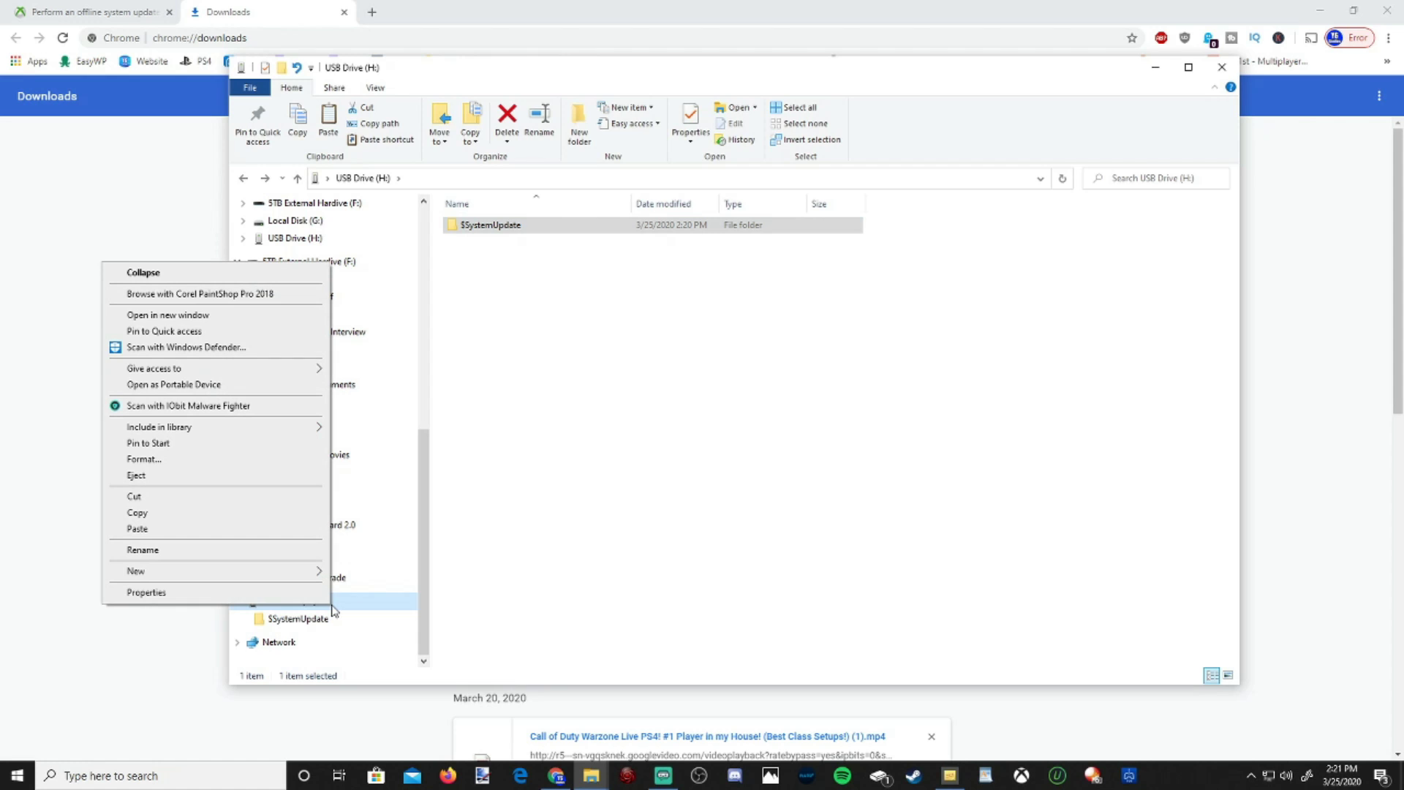
left_click(262, 480)
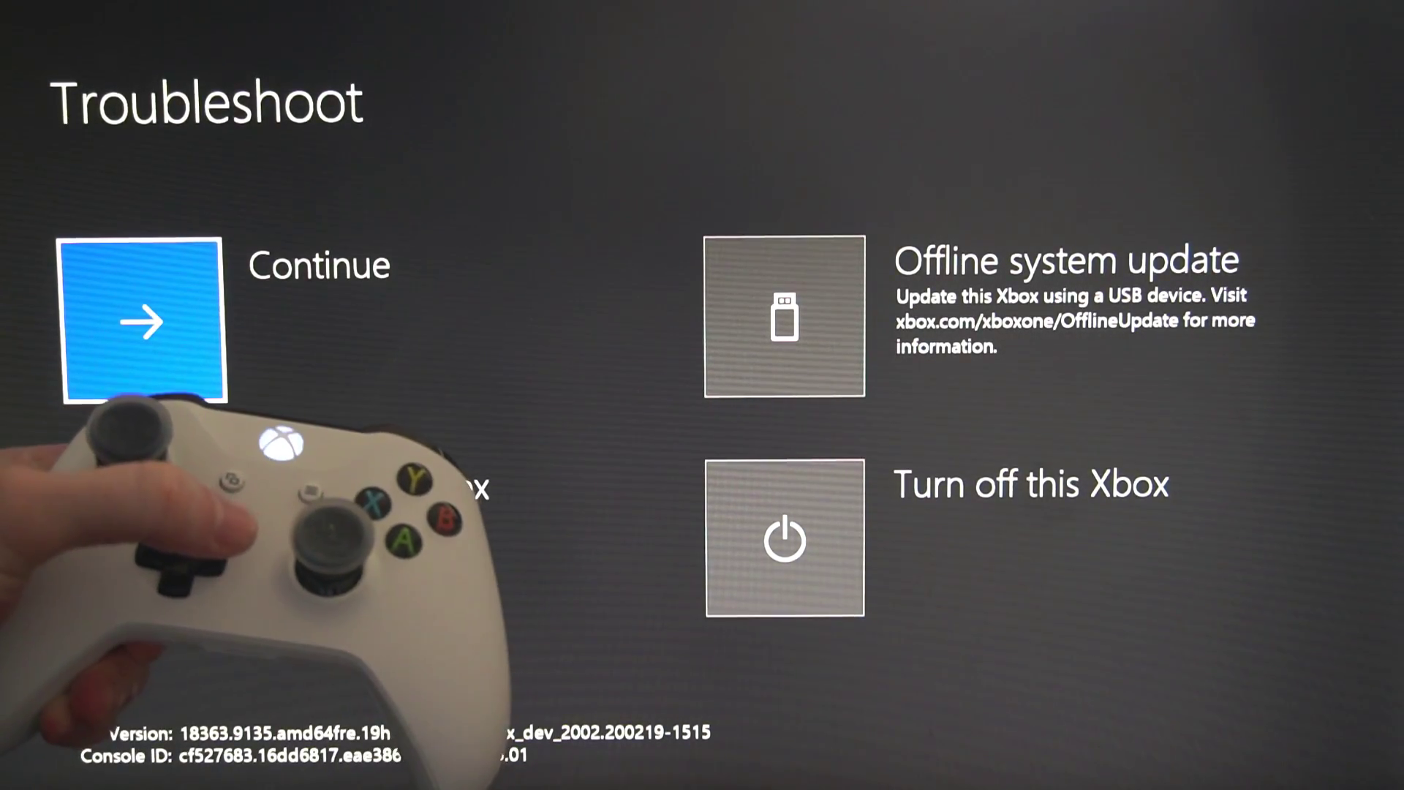
key("Right")
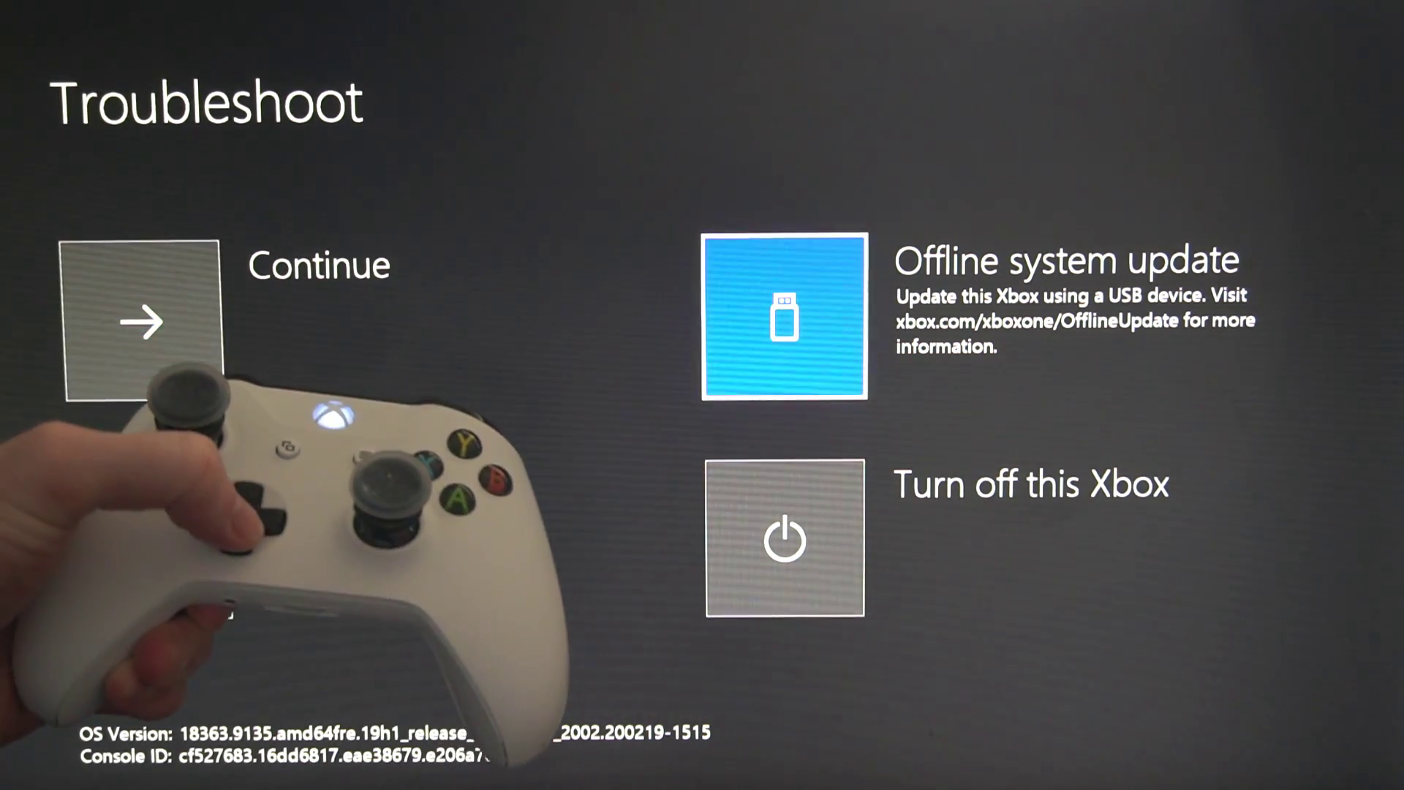
key("Down")
key("Left")
key("Up")
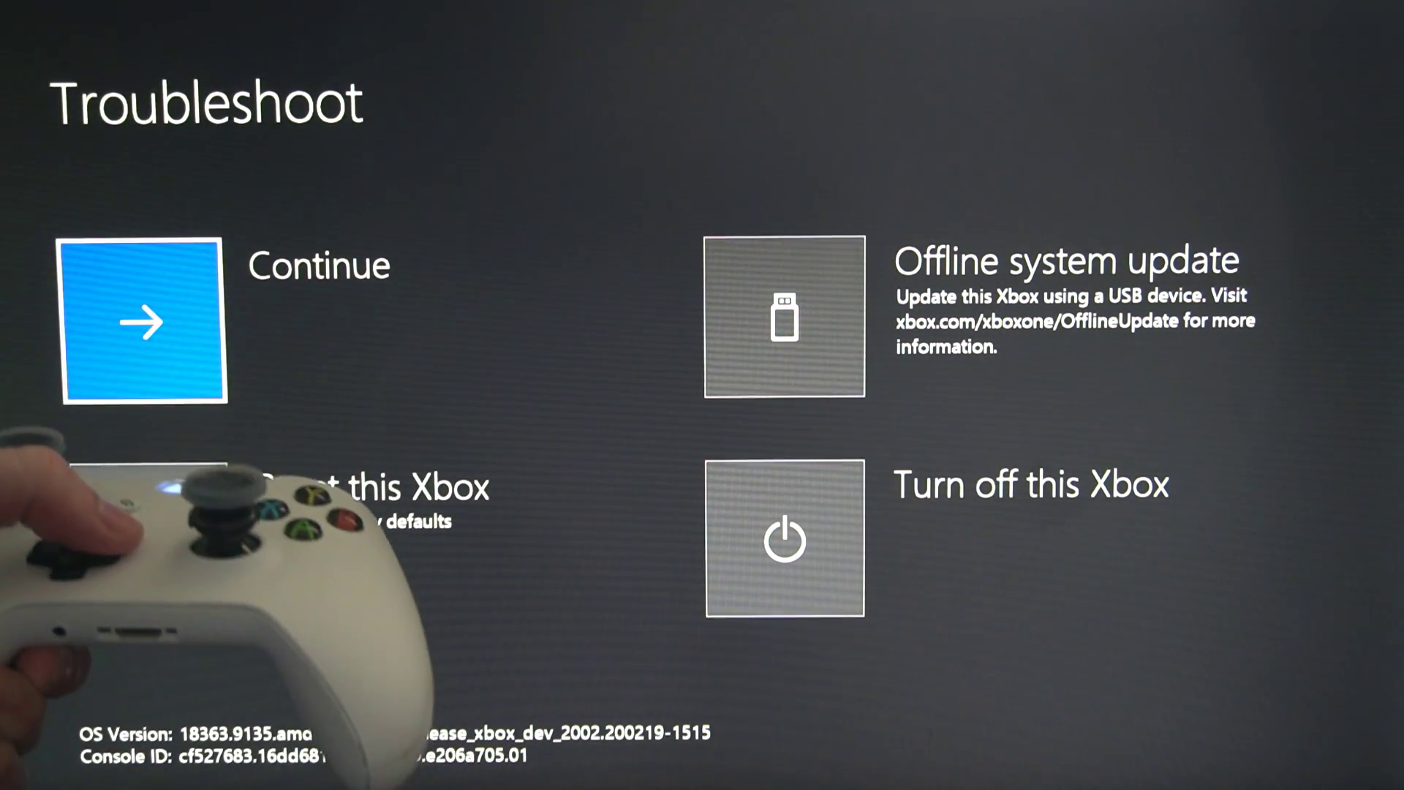
key("Right")
key("Left")
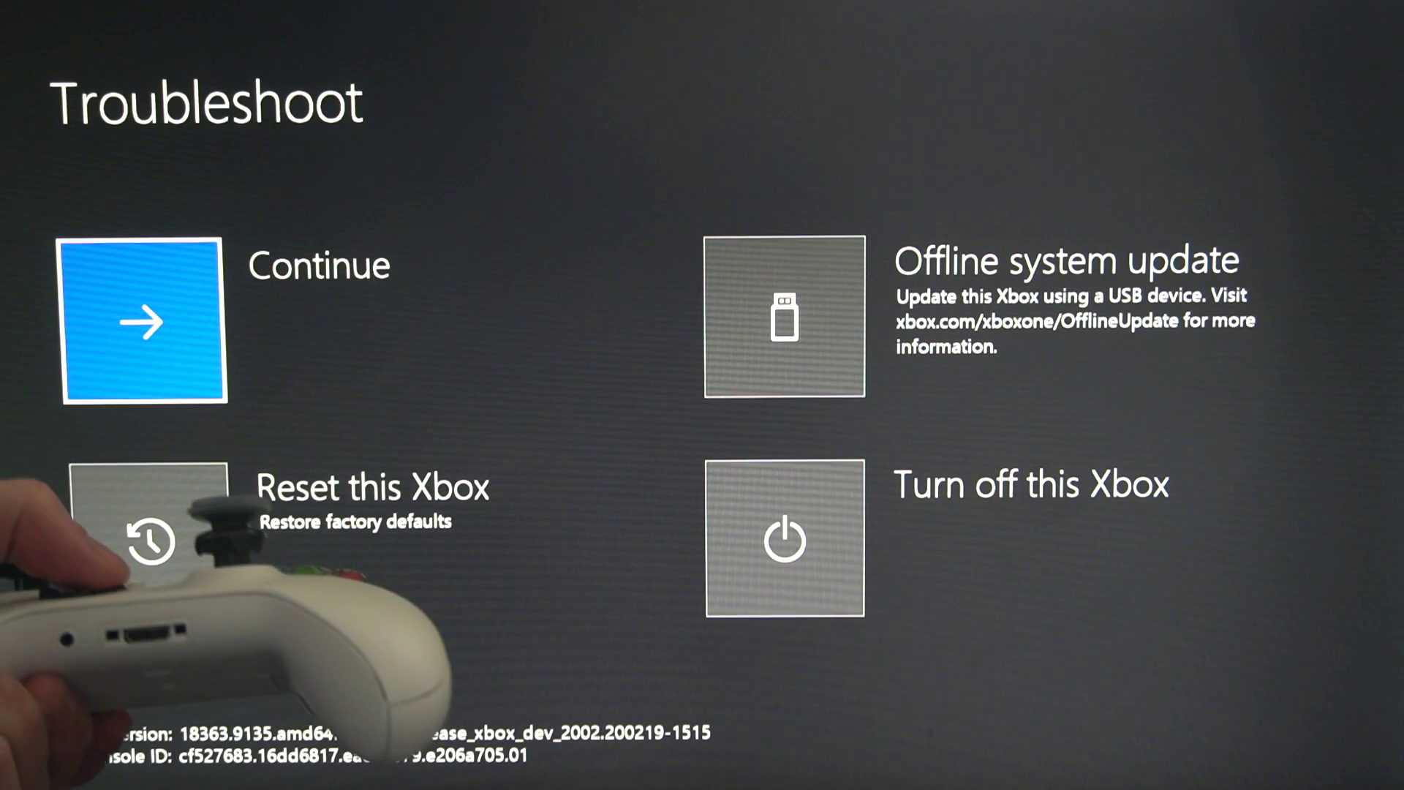
key("Right")
key("Down")
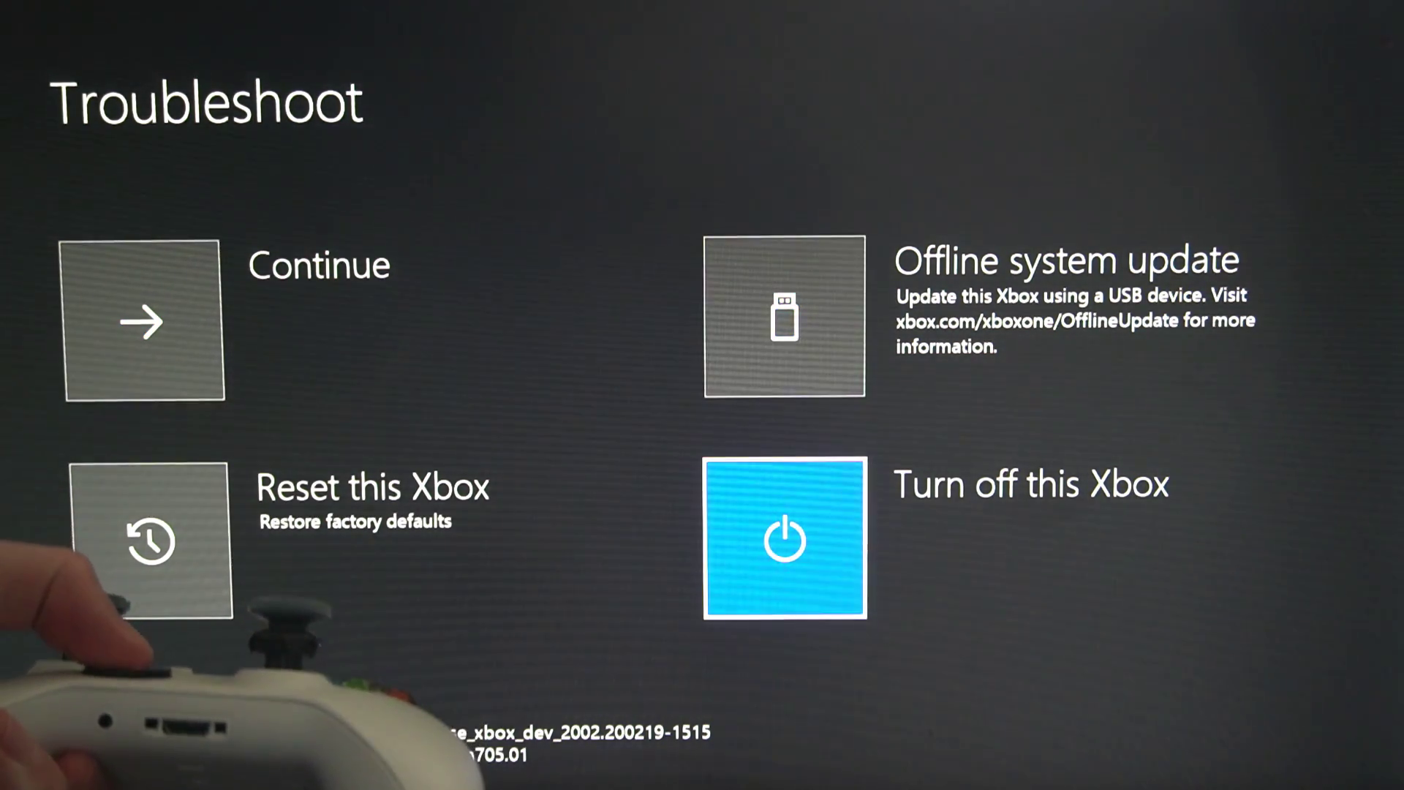
key("Left")
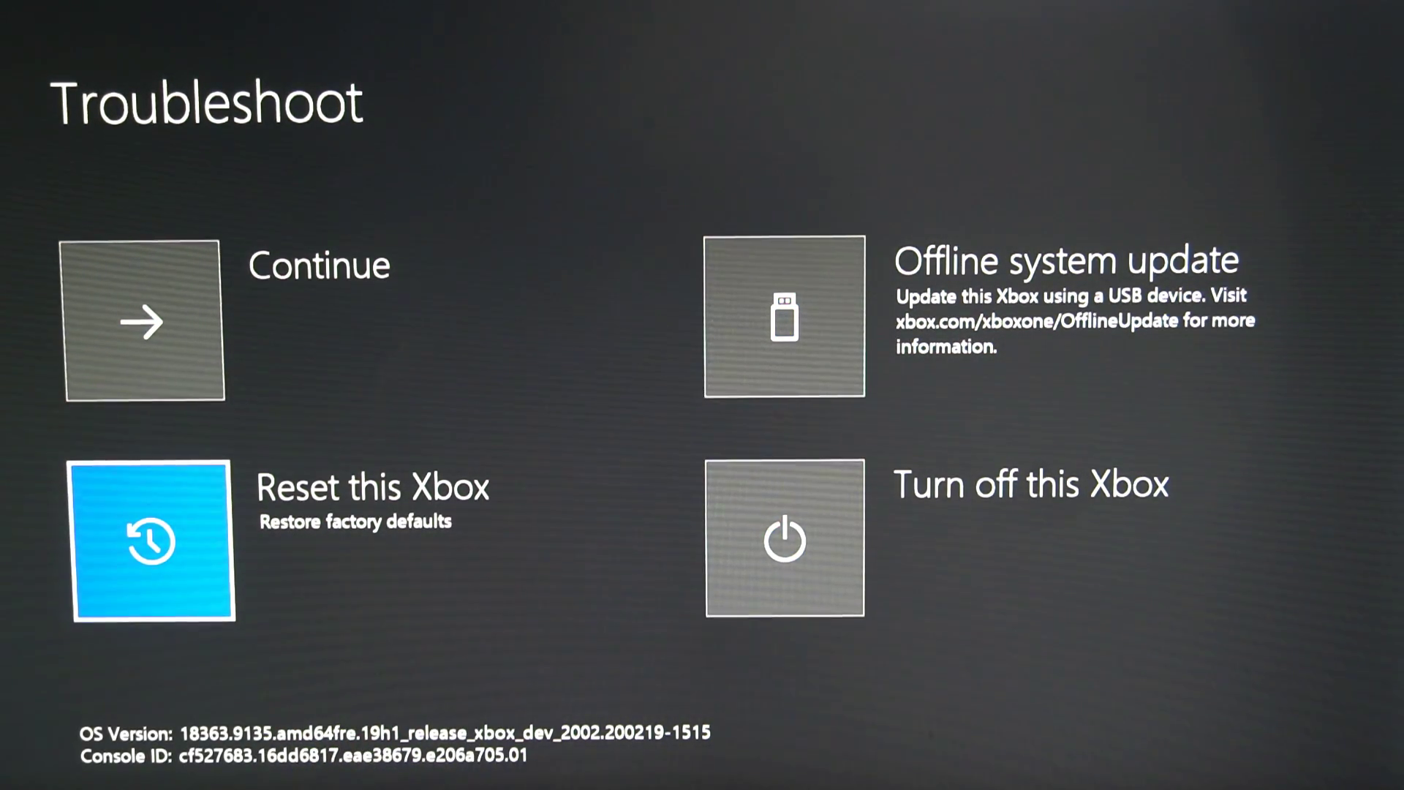
key("Return")
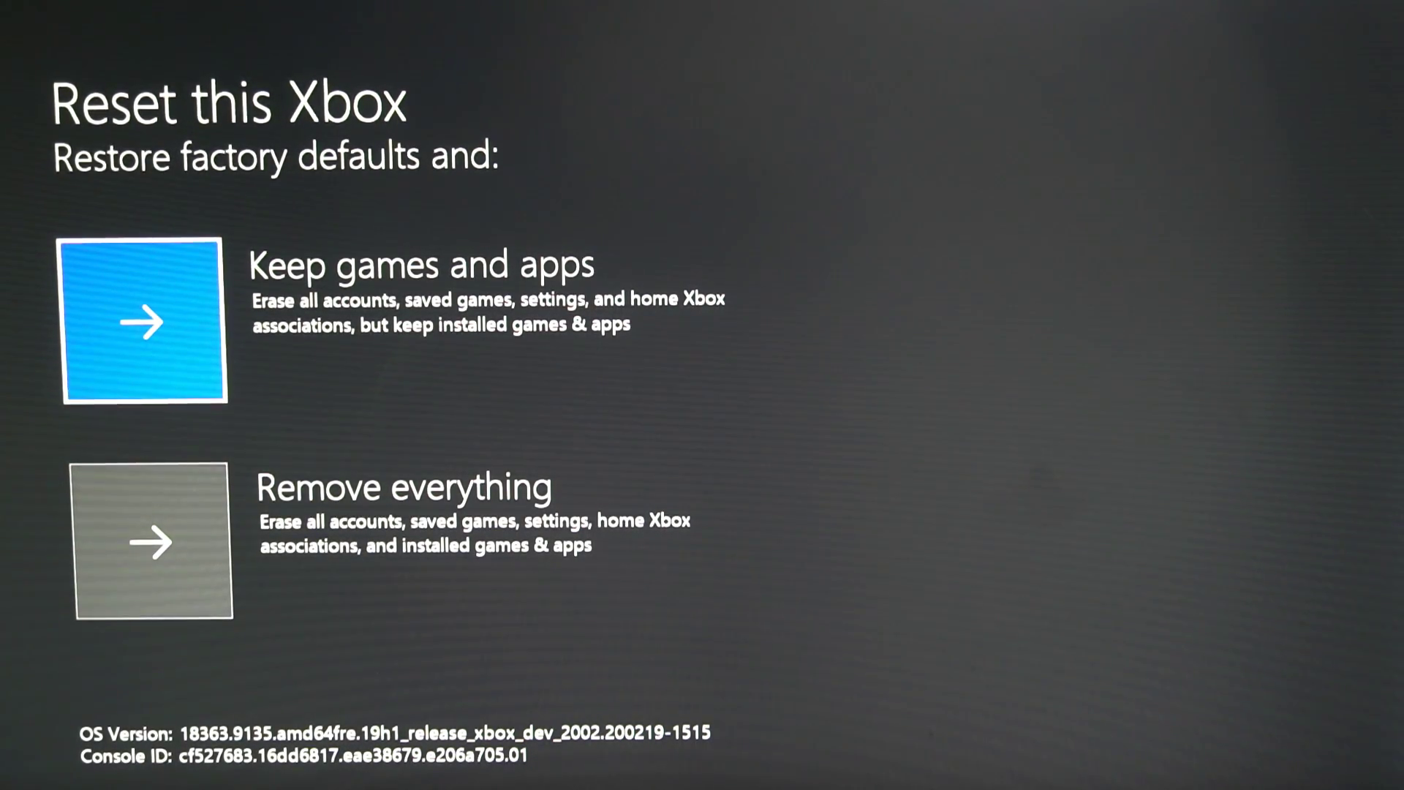
key("Escape")
key("Up")
key("Right")
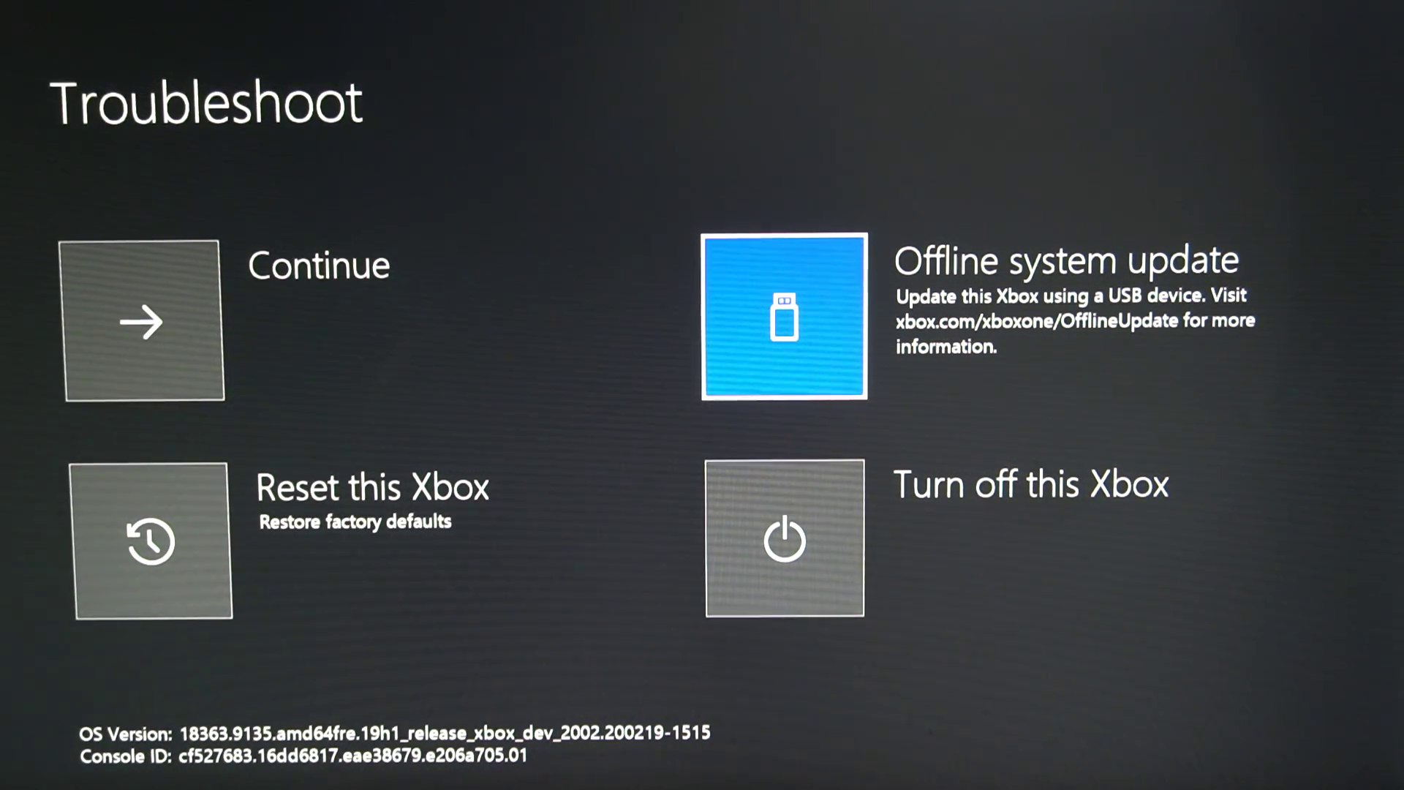
Start the Offline system update from the USB drive on the Xbox One
key("Return")
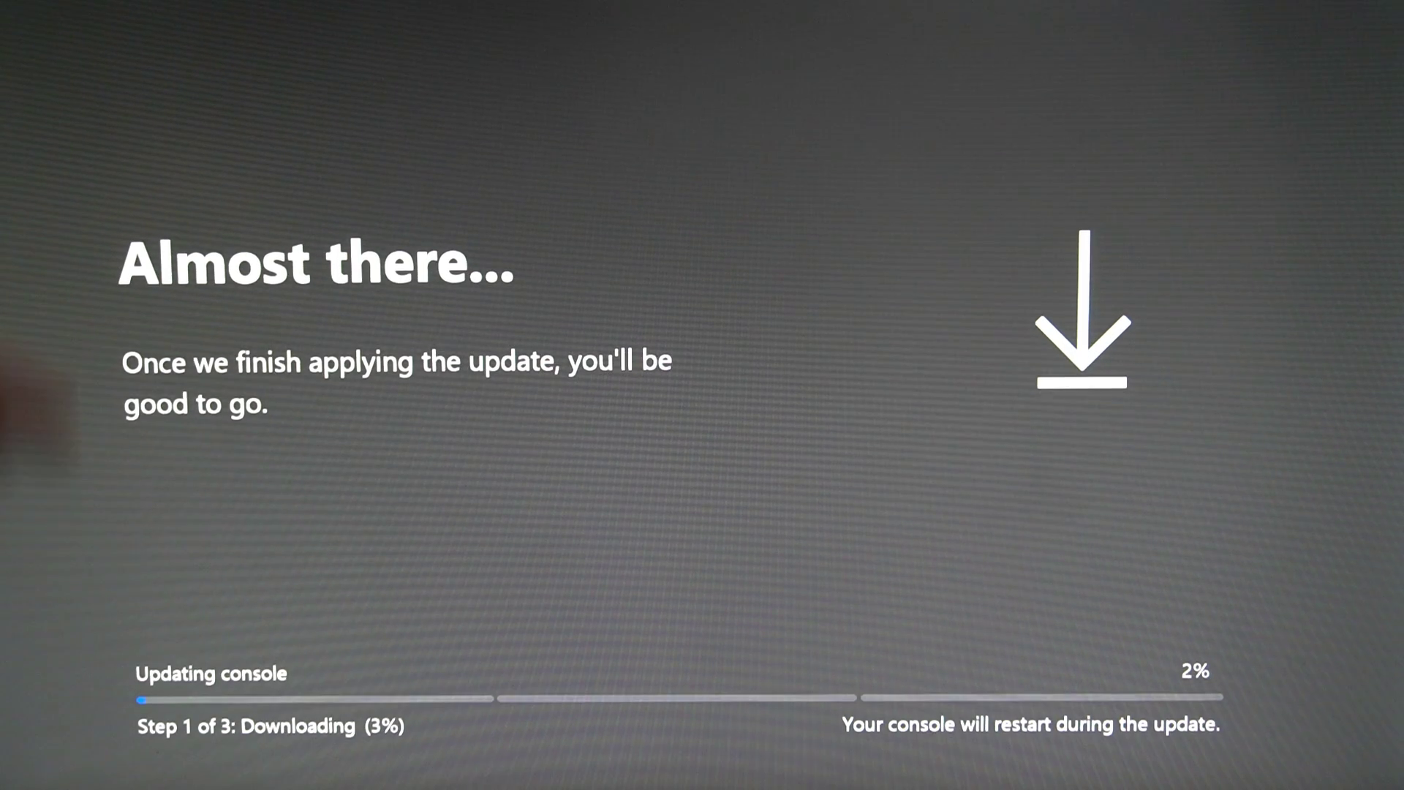